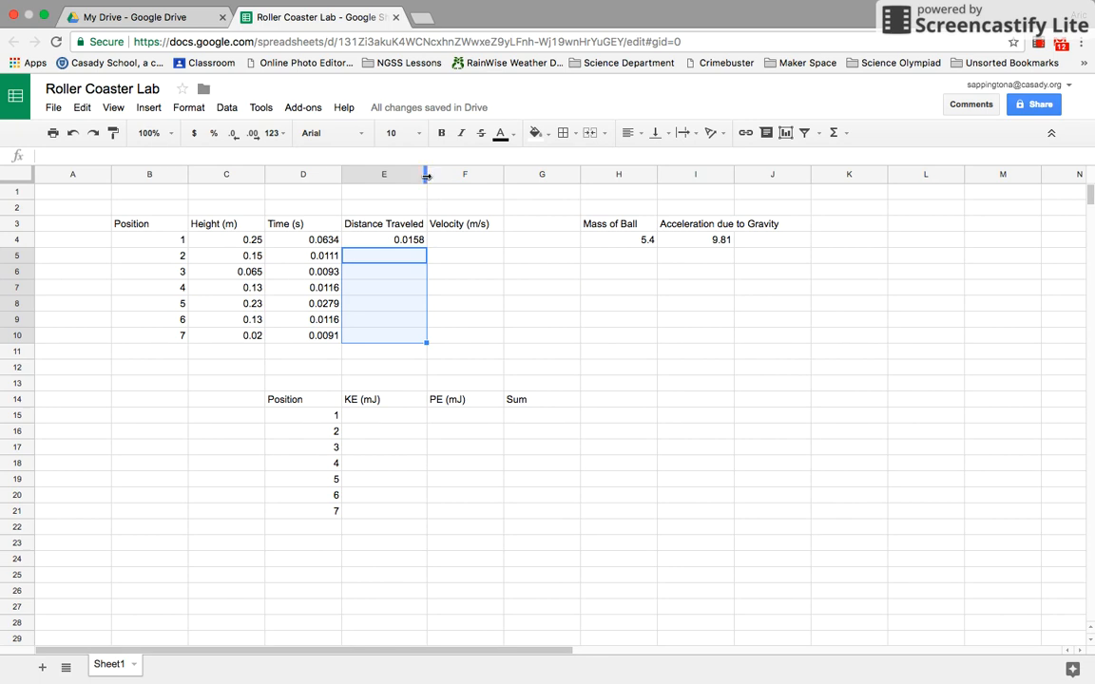
Step: Widen the Distance Traveled and Acceleration due to Gravity columns so their headers fit
double_click(425, 176)
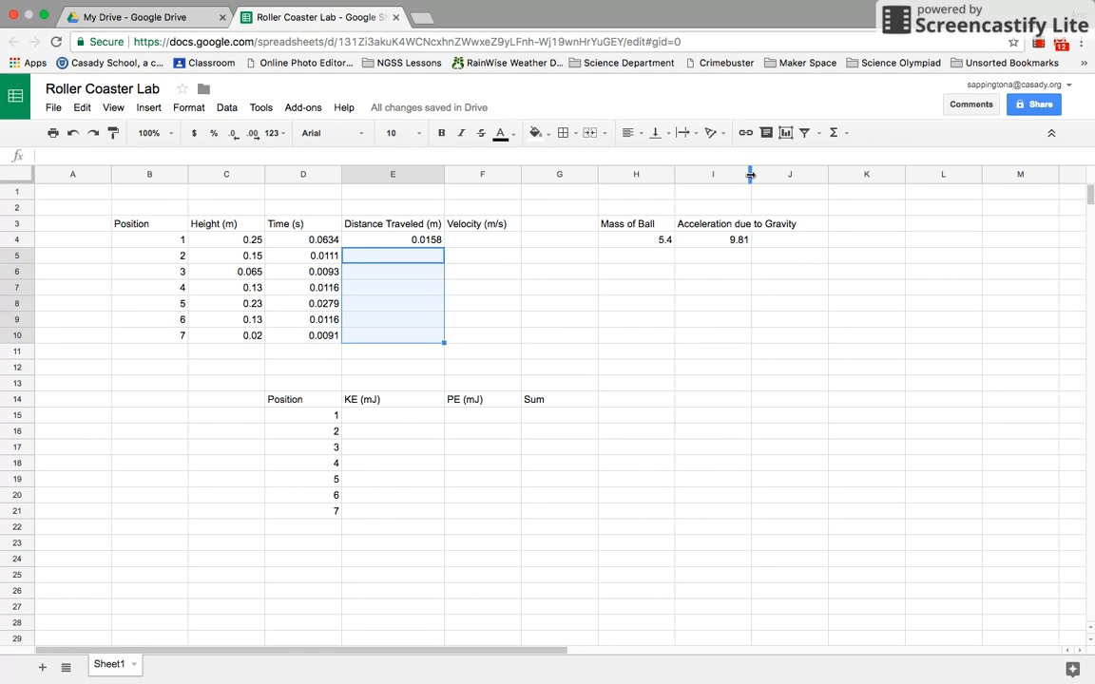
drag(750, 174, 799, 174)
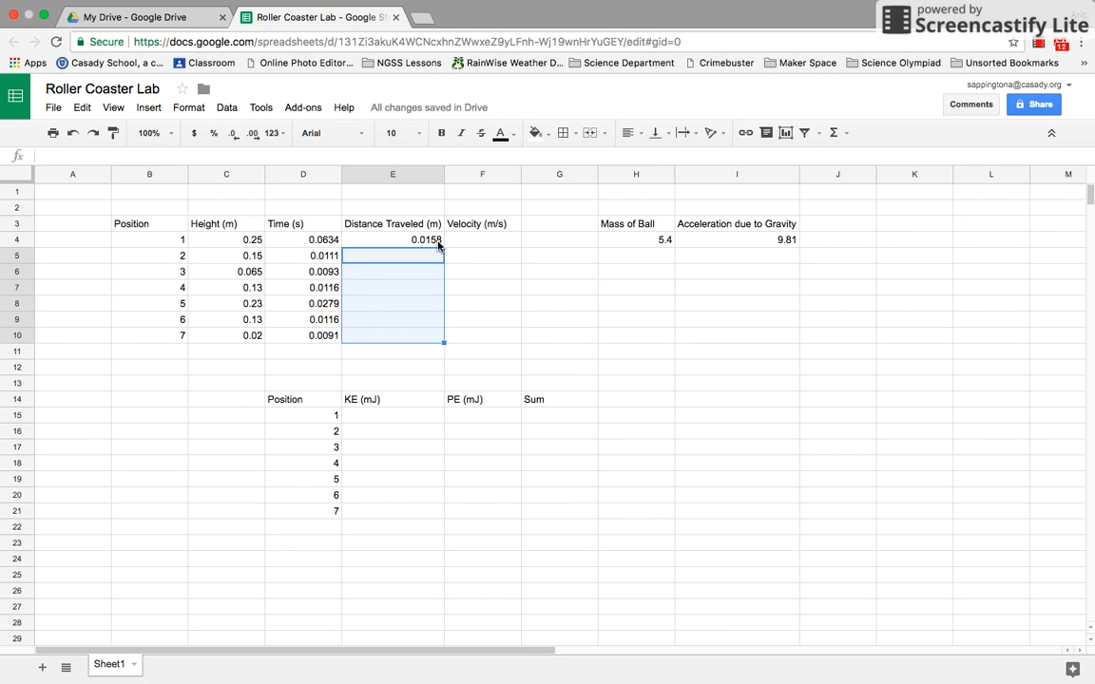
Step: Copy the distance traveled of 0.0158 from E4 down through E10 for all seven positions
click(434, 244)
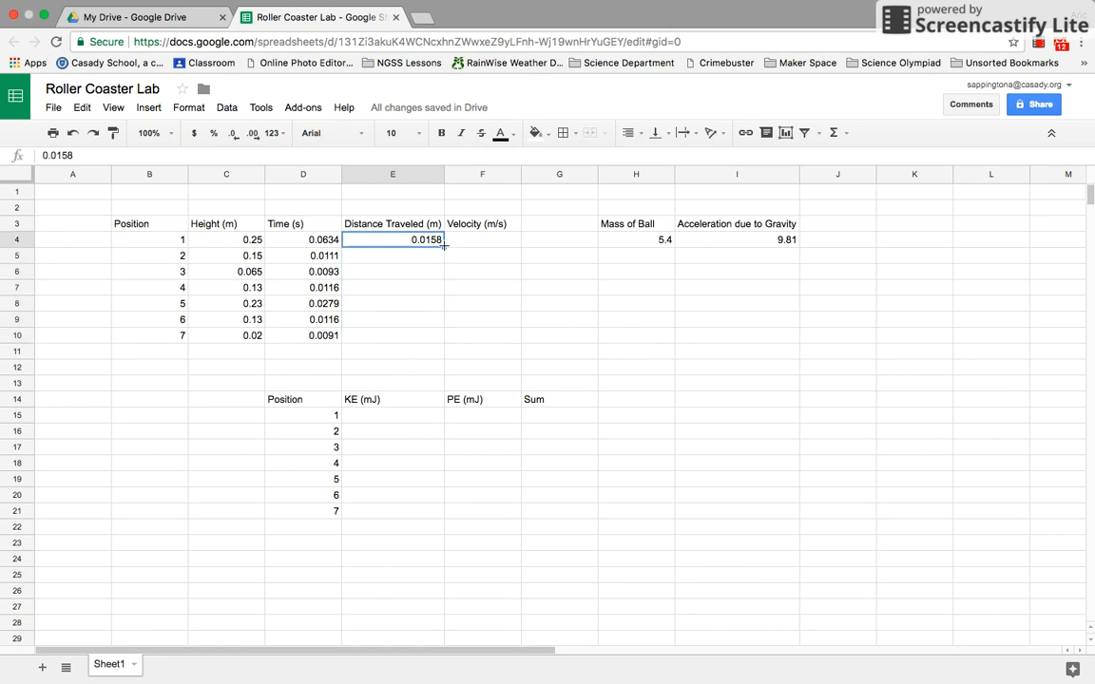
drag(444, 245, 444, 339)
click(440, 353)
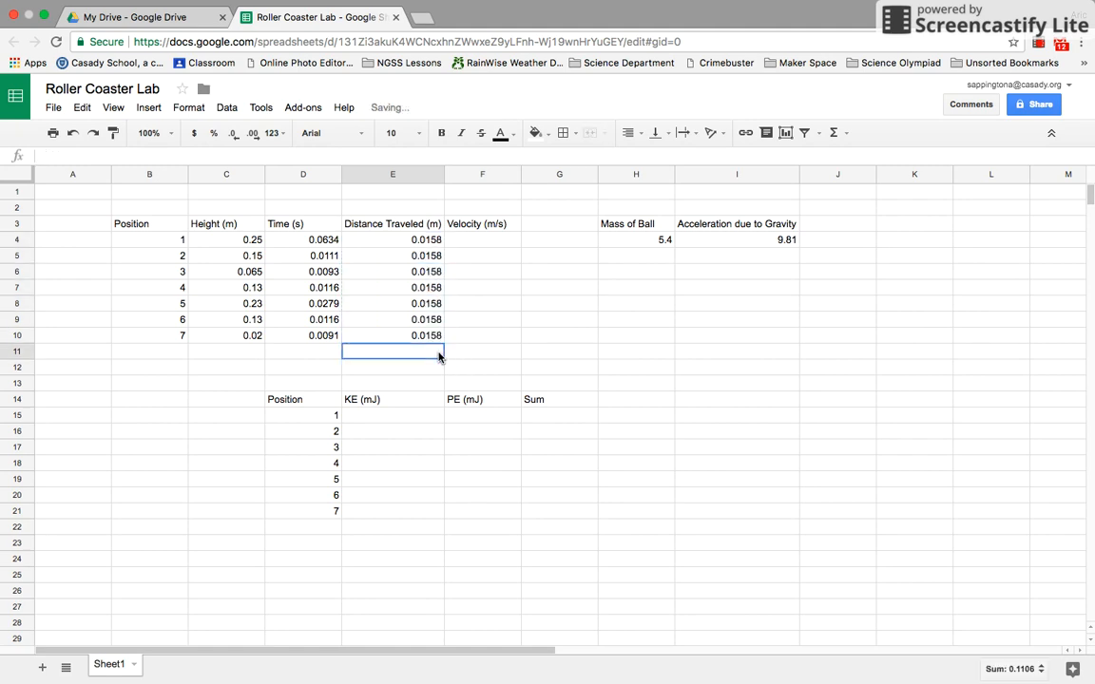
Step: Copy the ball mass 5.4 and the gravity value 9.81 from row 4 down through row 10
click(664, 242)
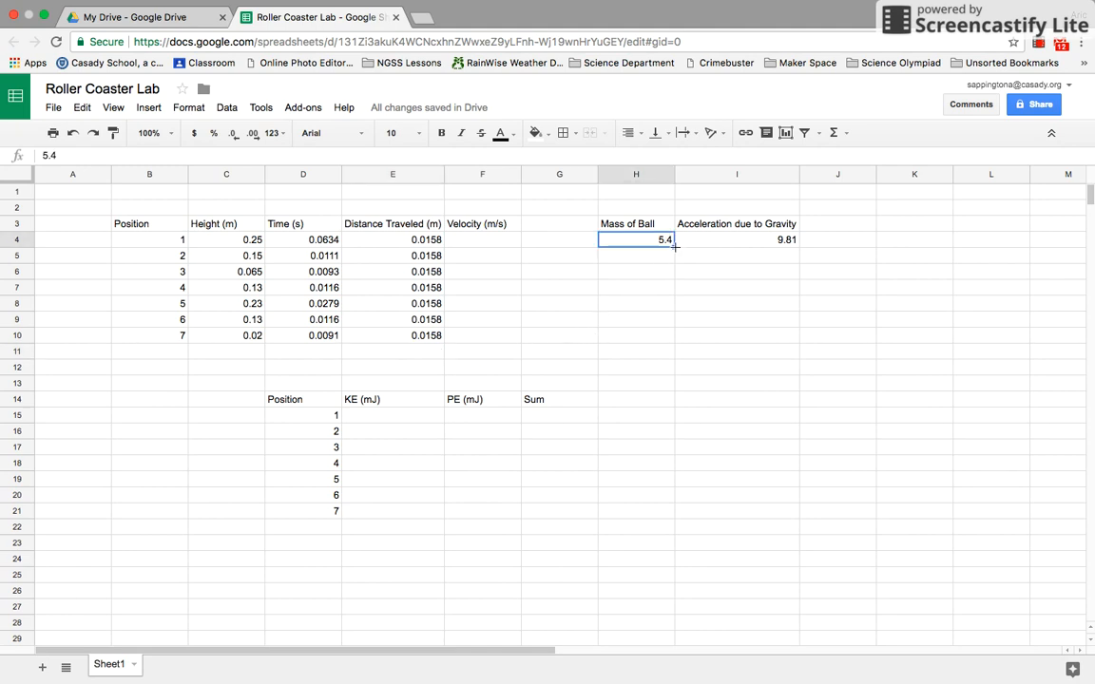
drag(673, 246, 672, 340)
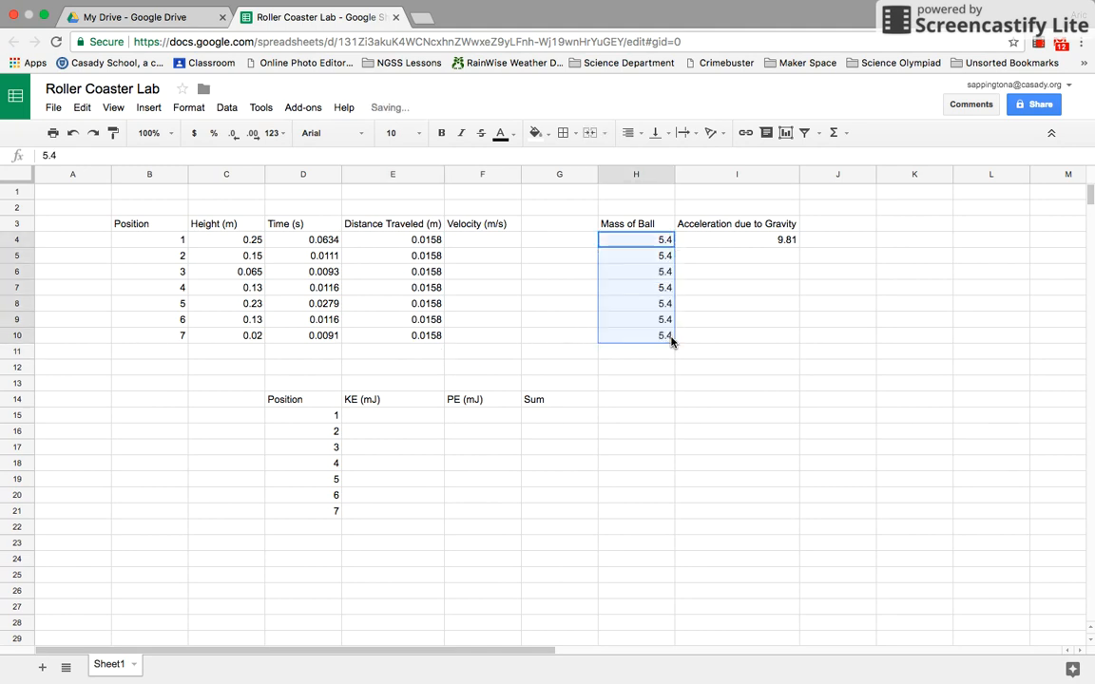
click(793, 239)
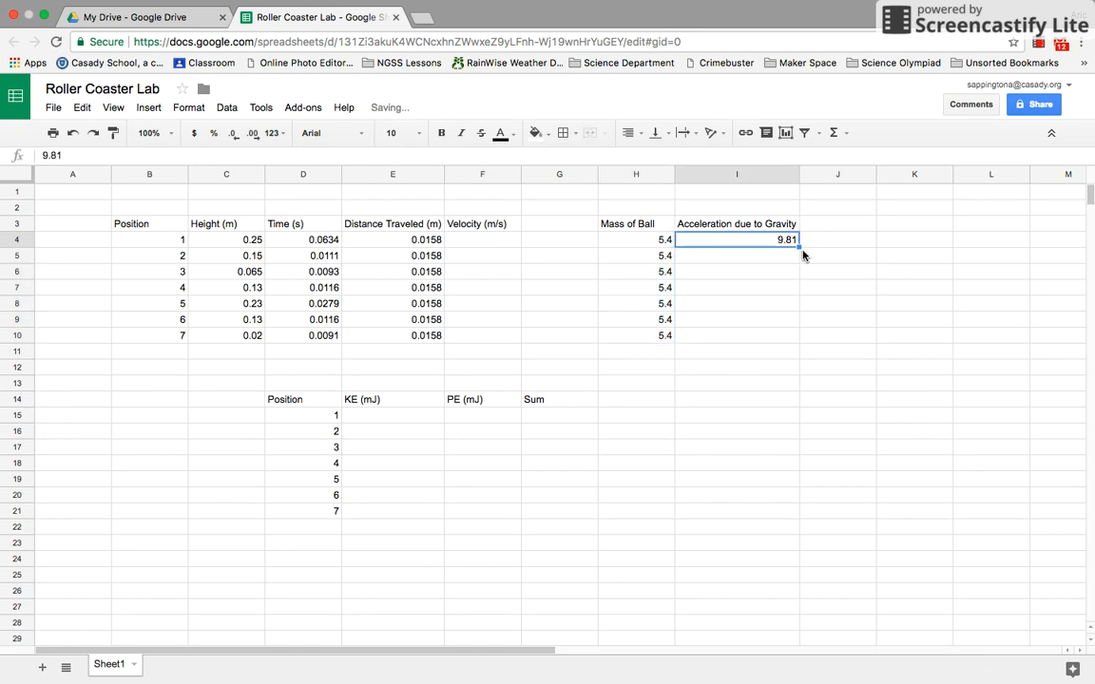
drag(798, 246, 801, 338)
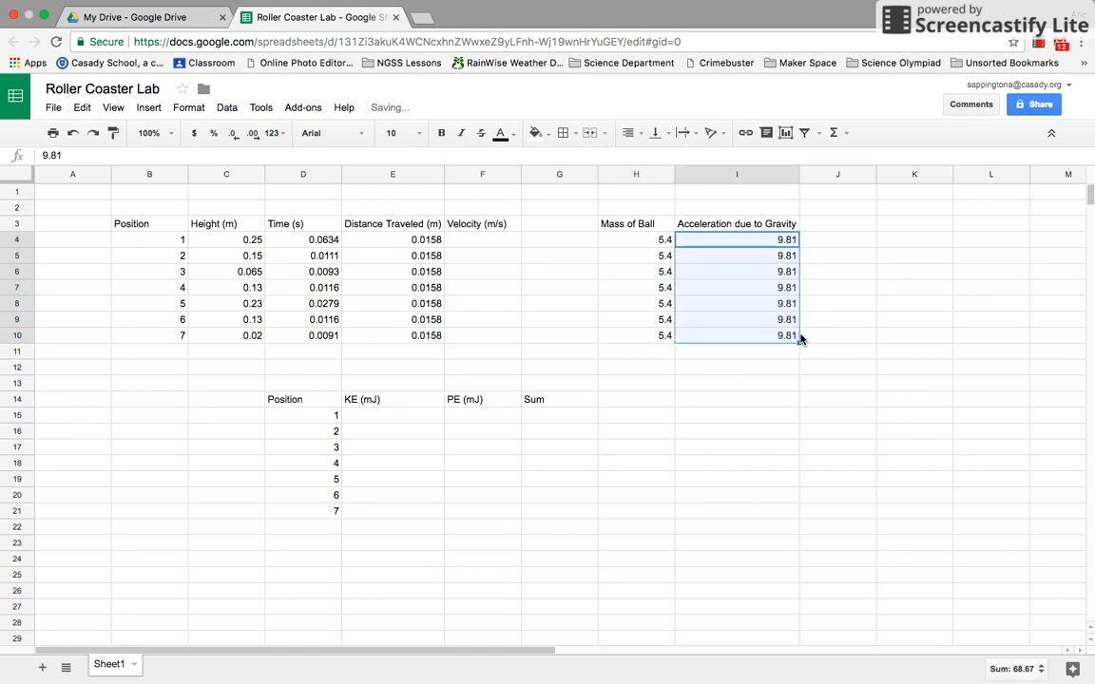
Step: Add the unit (g) to the Mass of Ball header in H3
click(662, 227)
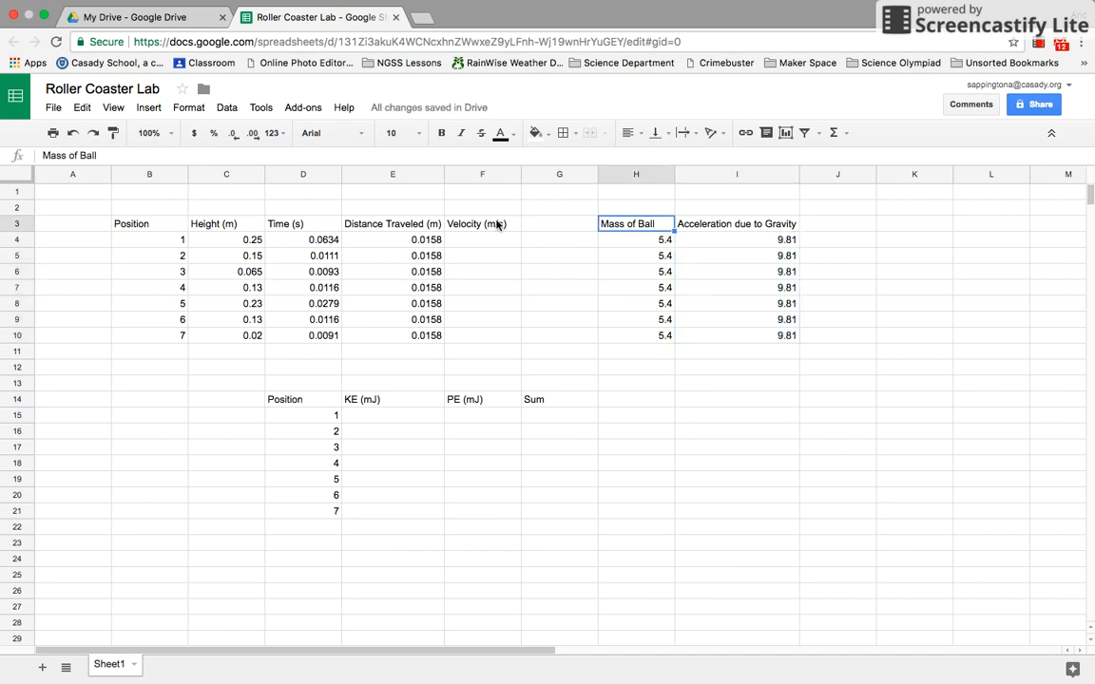
click(107, 154)
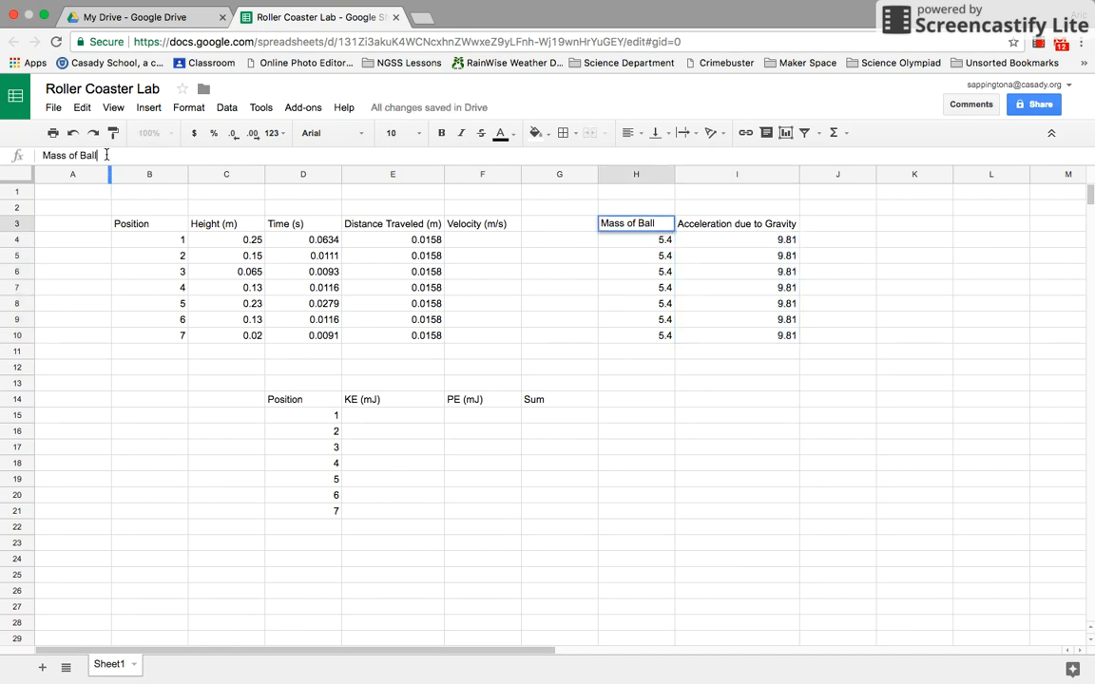
text((g))
Step: Add the unit (m/s2) to the Acceleration due to Gravity header and widen its column to fit
click(772, 229)
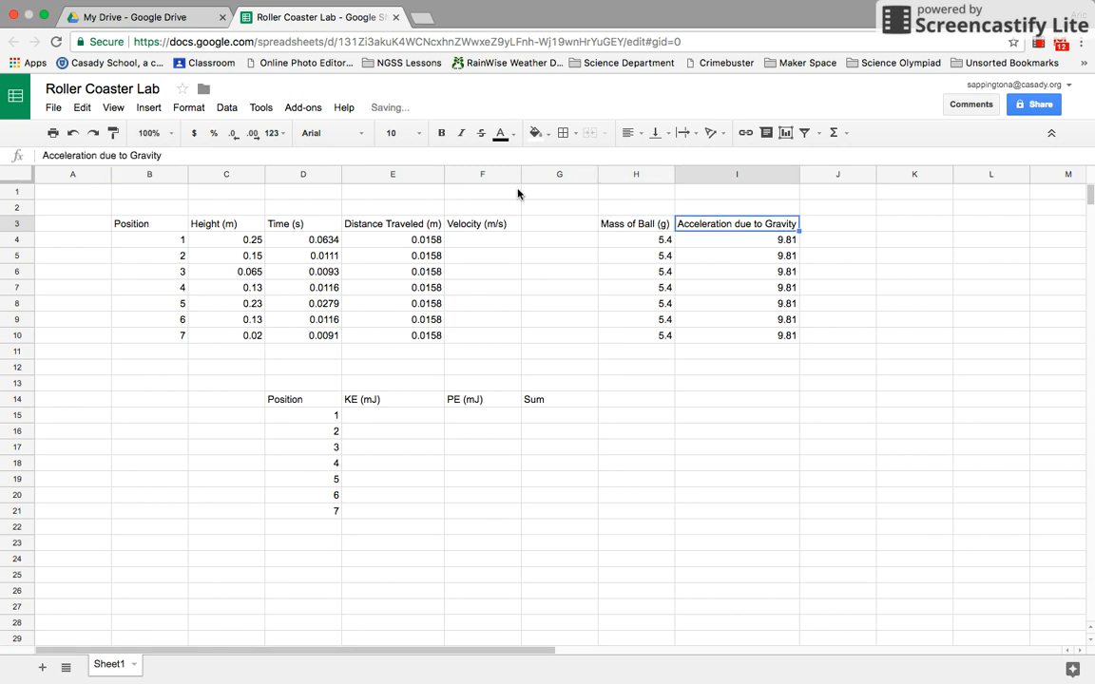
click(181, 155)
text(m)
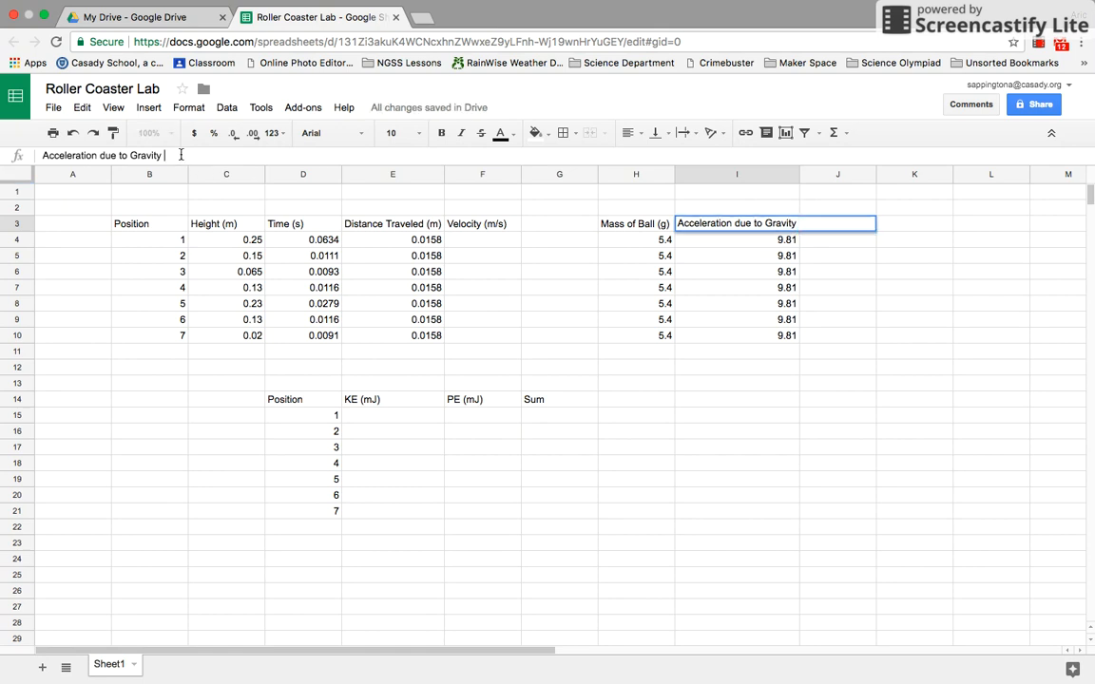
text(/s2)
text(()
text())
key(Return)
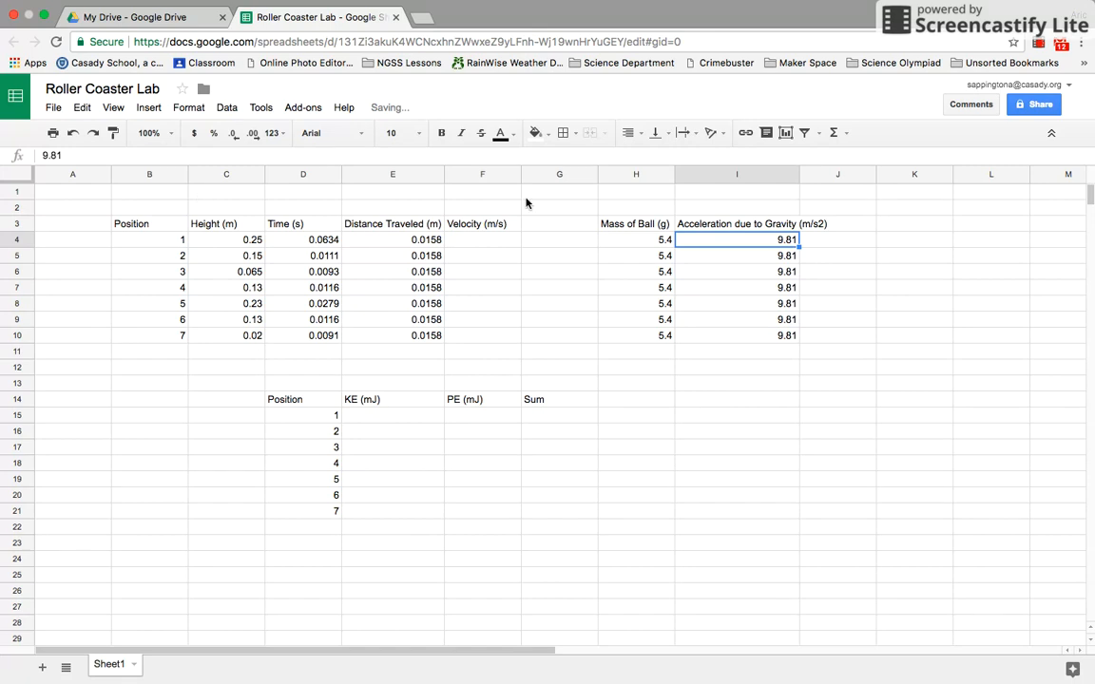
drag(799, 172, 831, 171)
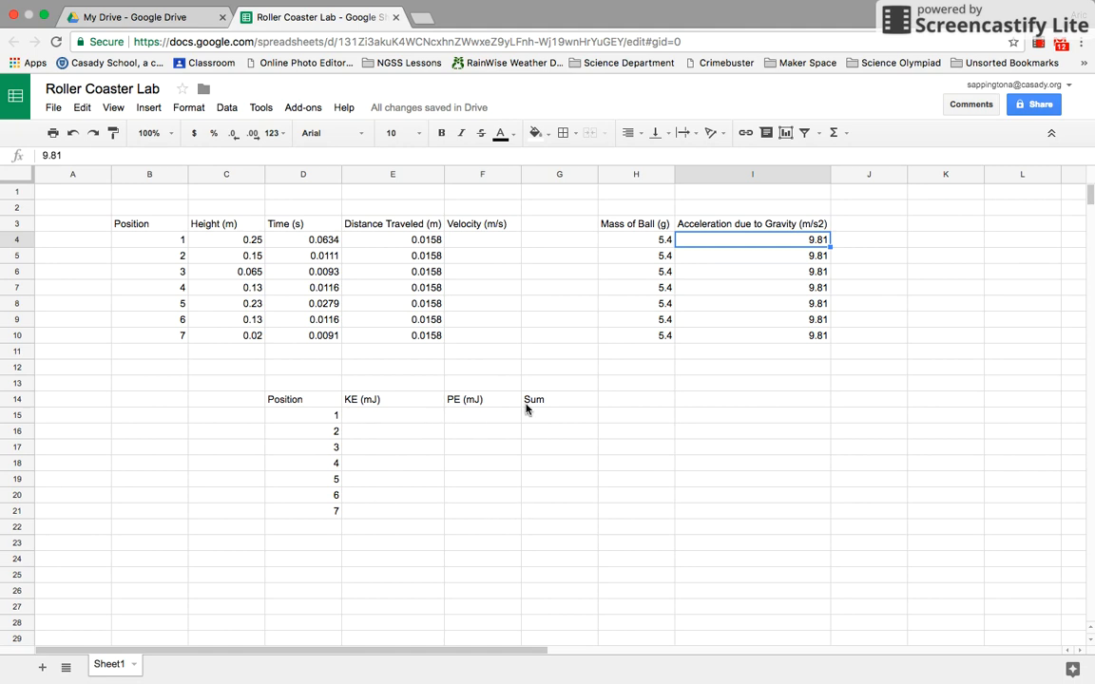
Step: Enter the velocity formula =E4/D4 in F4, dividing distance traveled by time for position 1
click(486, 245)
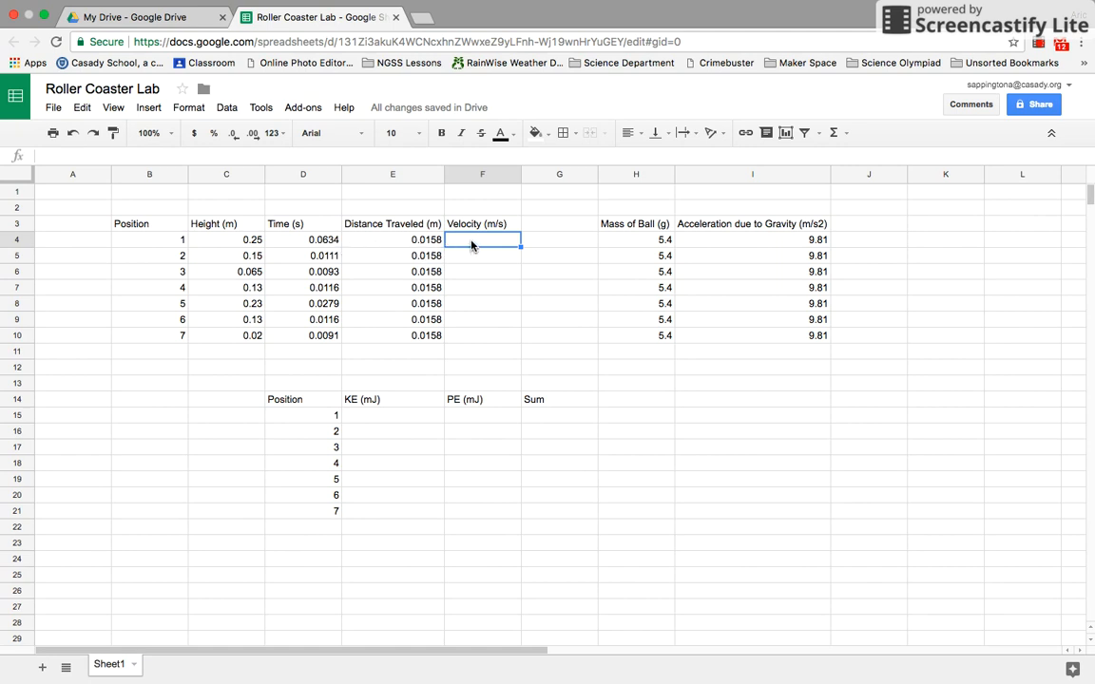
text(=)
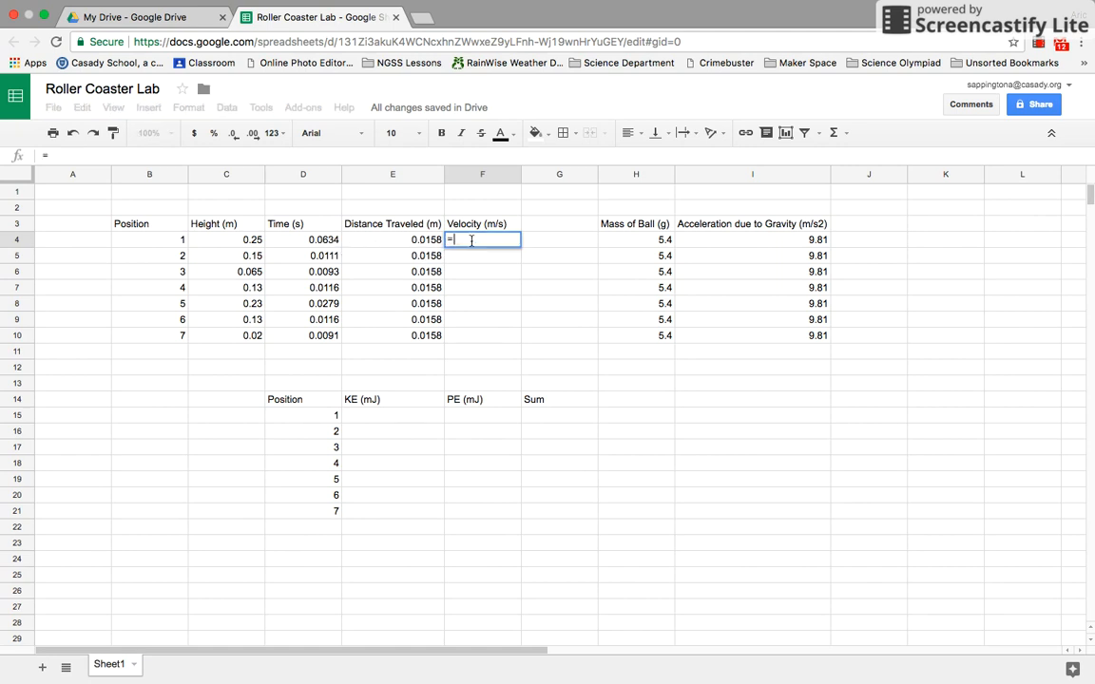
click(421, 243)
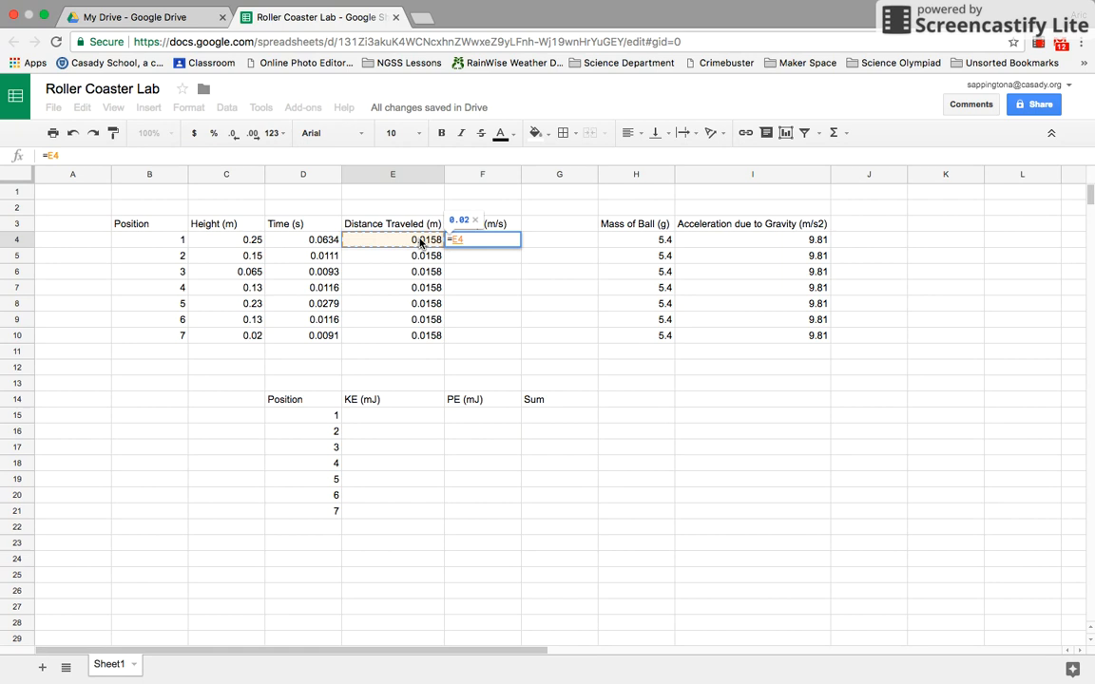
text(/)
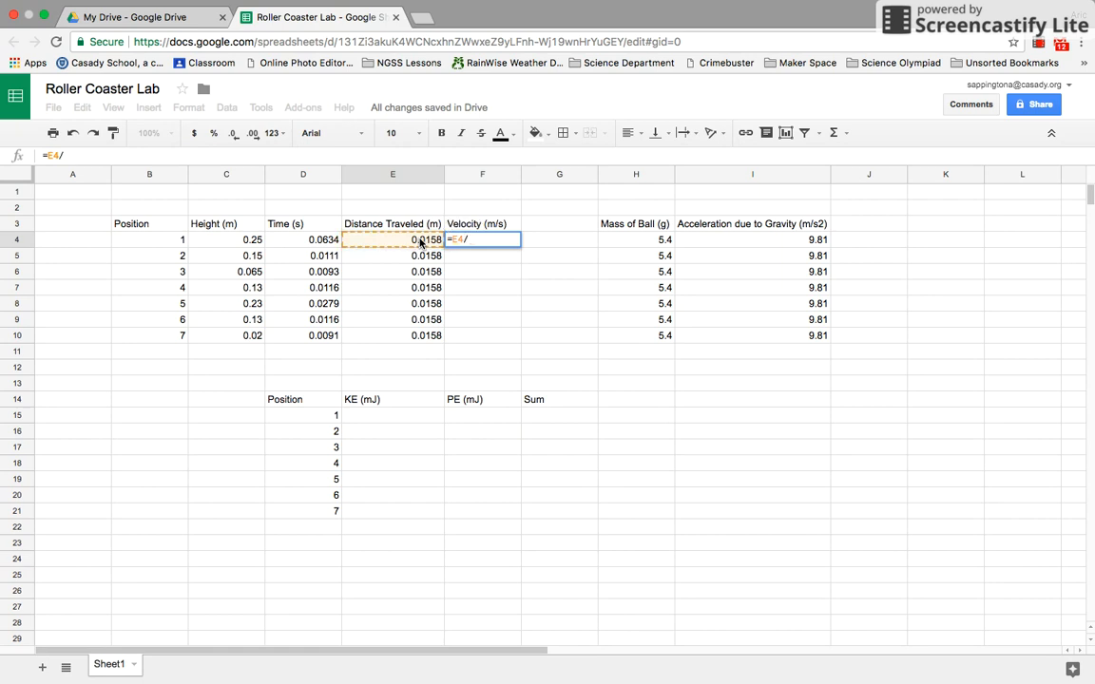
click(320, 241)
key(Return)
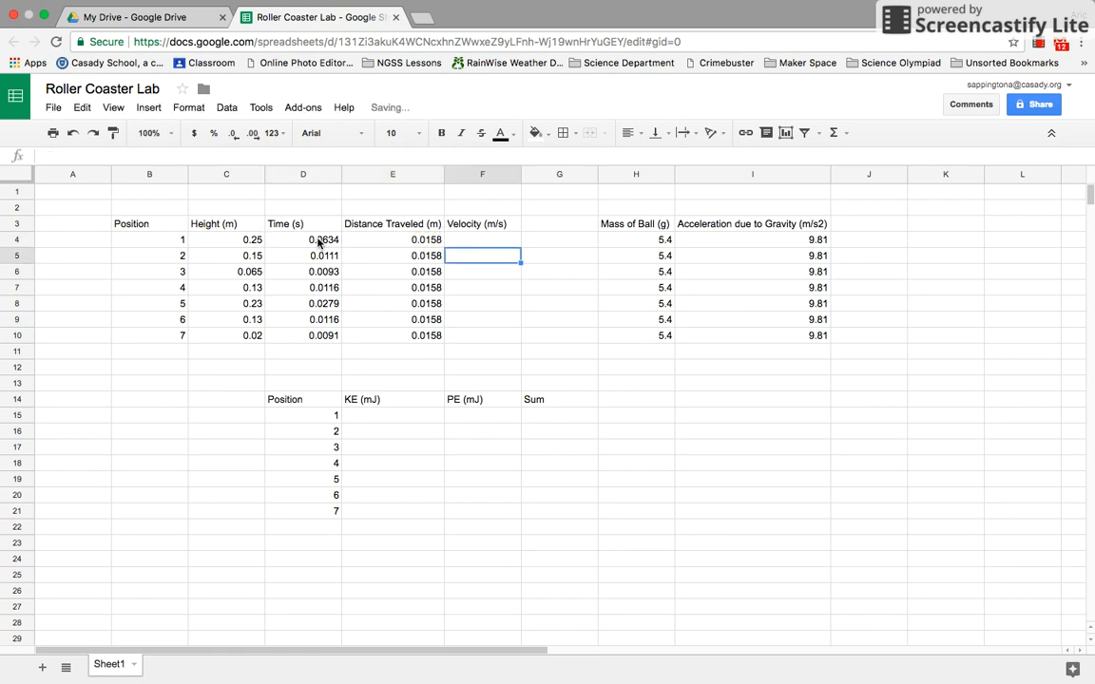
Step: Copy the velocity formula from F4 down through F10 and check the copied formulas in F5 and F6
click(519, 244)
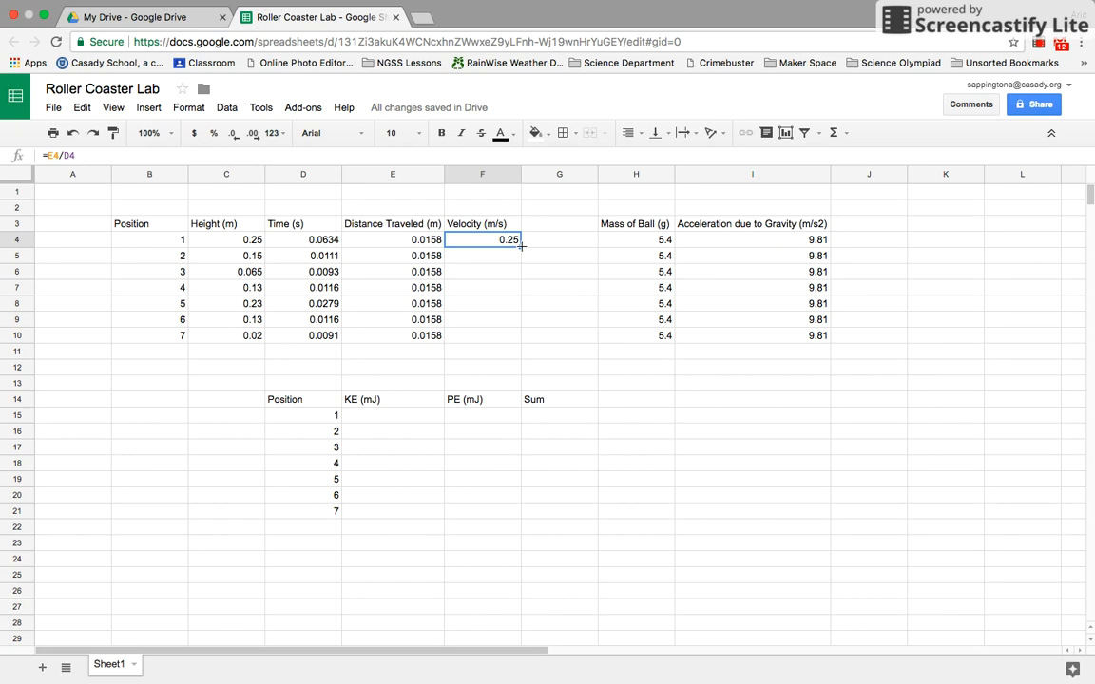
drag(521, 247, 526, 343)
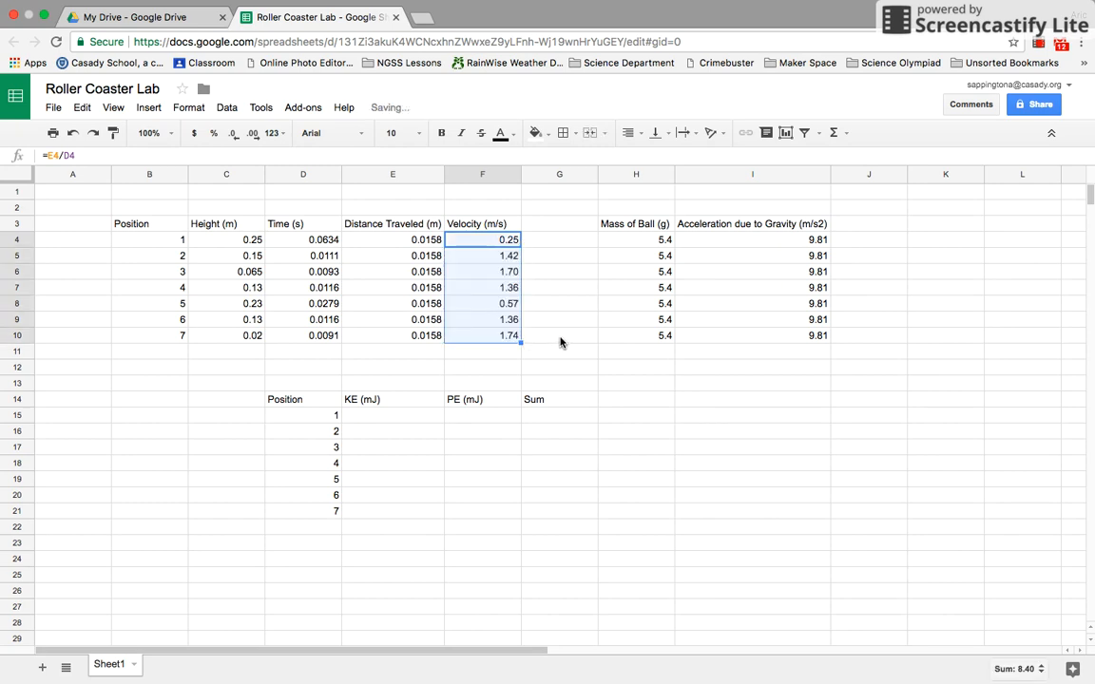
click(559, 340)
click(486, 255)
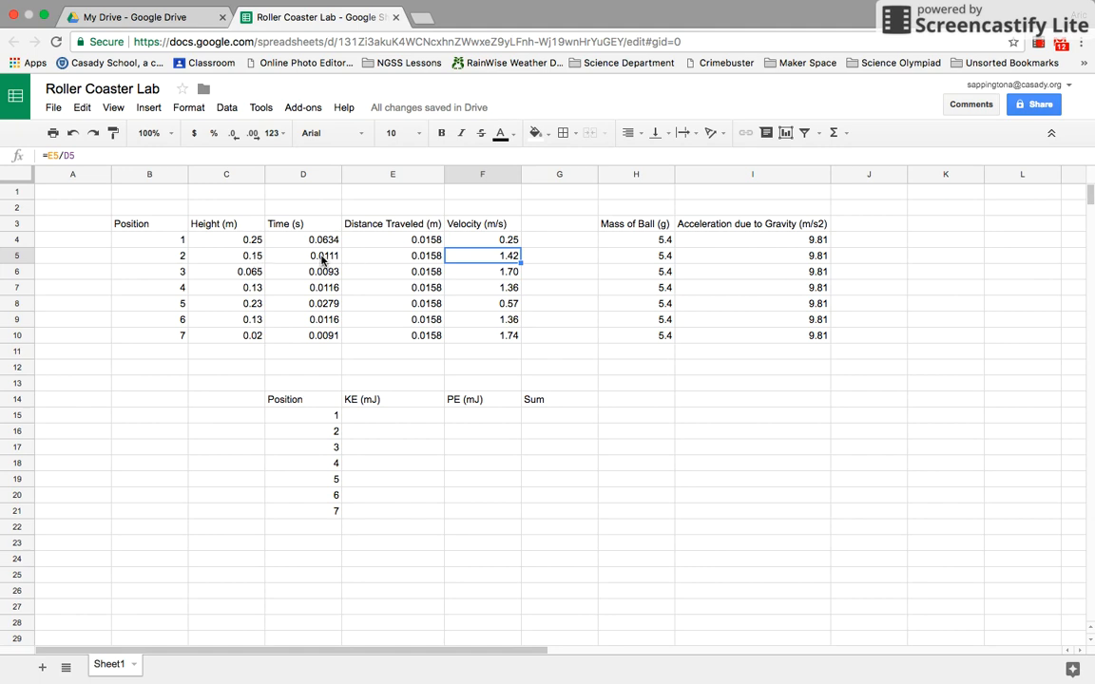
click(427, 273)
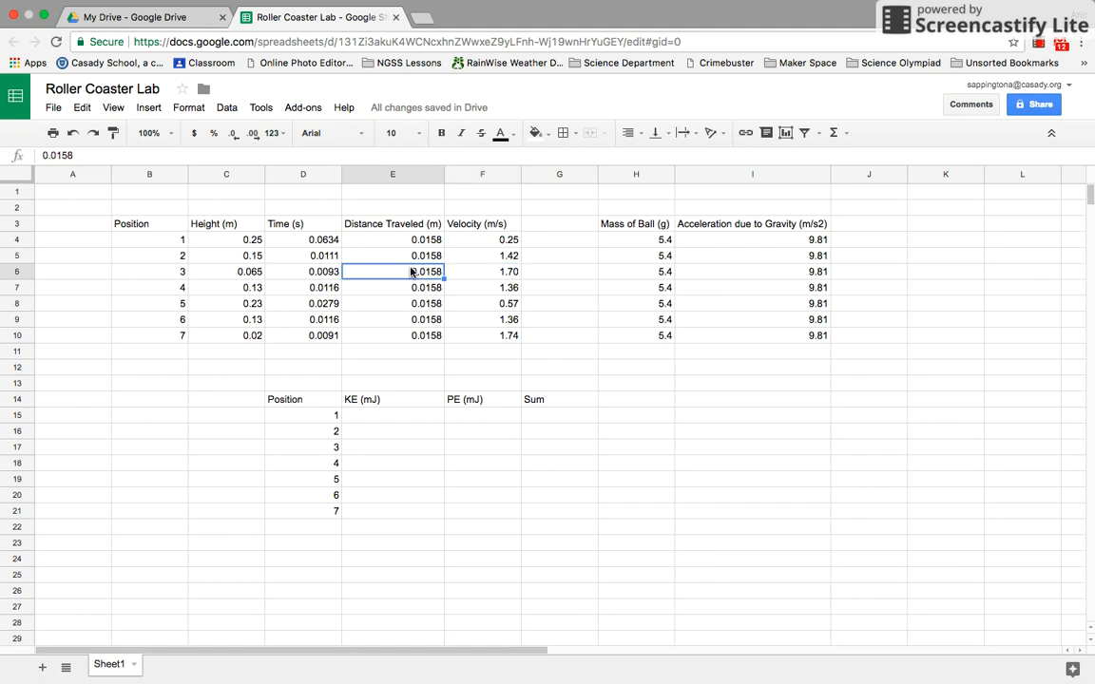
click(468, 278)
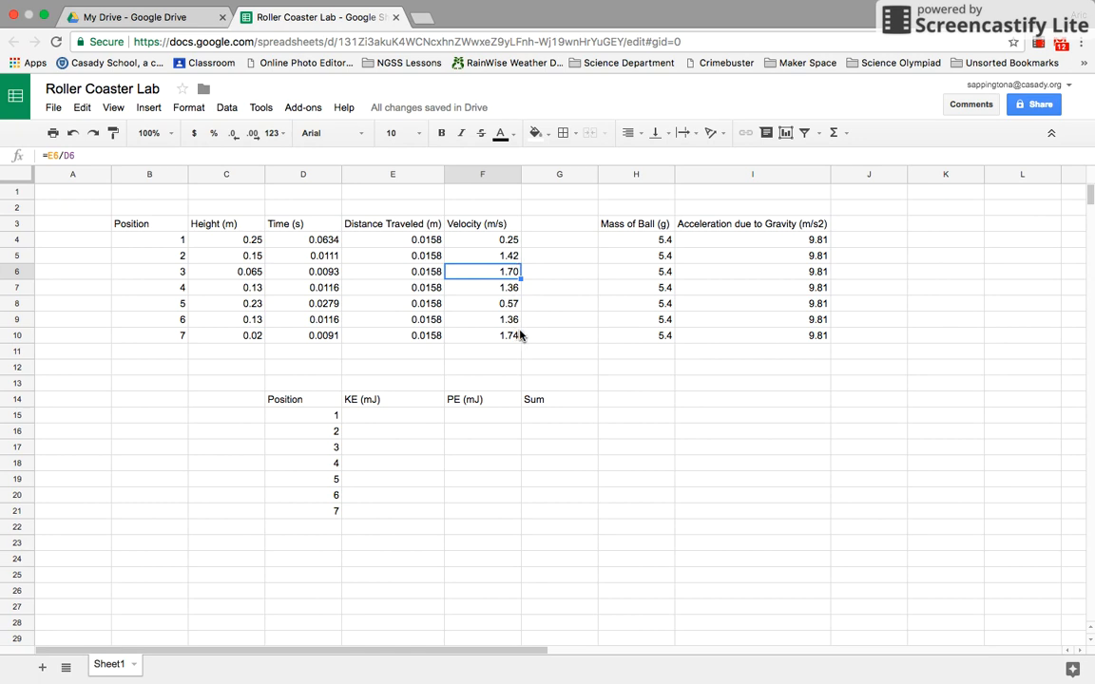
click(547, 303)
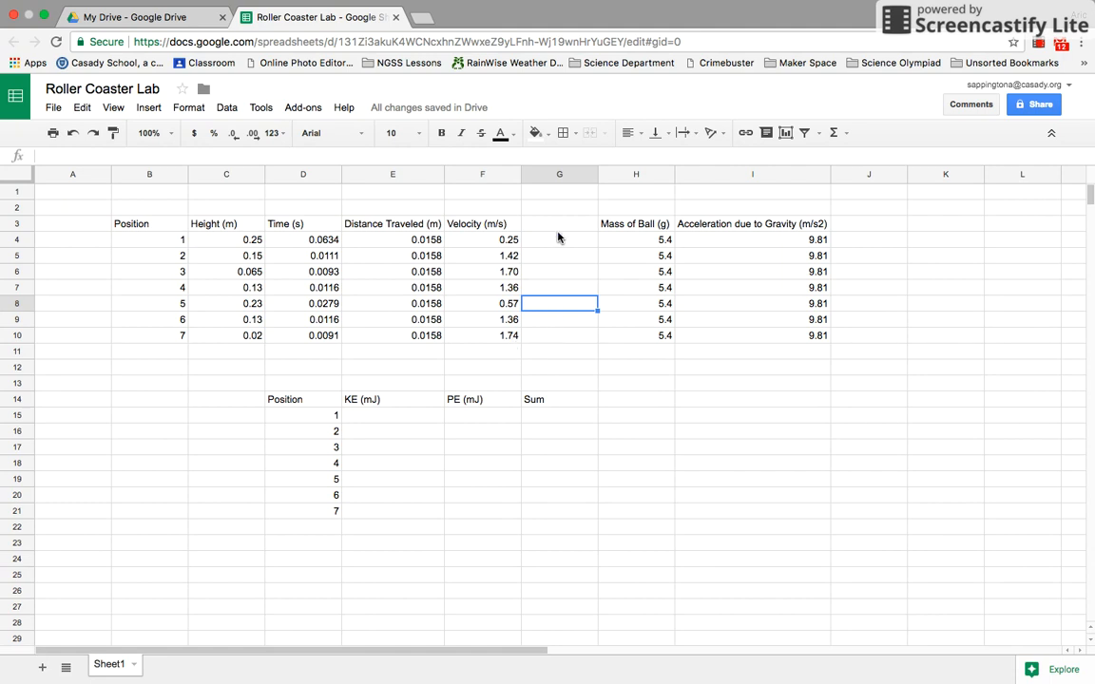
Step: Enter the kinetic energy formula =0.5*H4*(F4)^2 in E15 for position 1
click(382, 418)
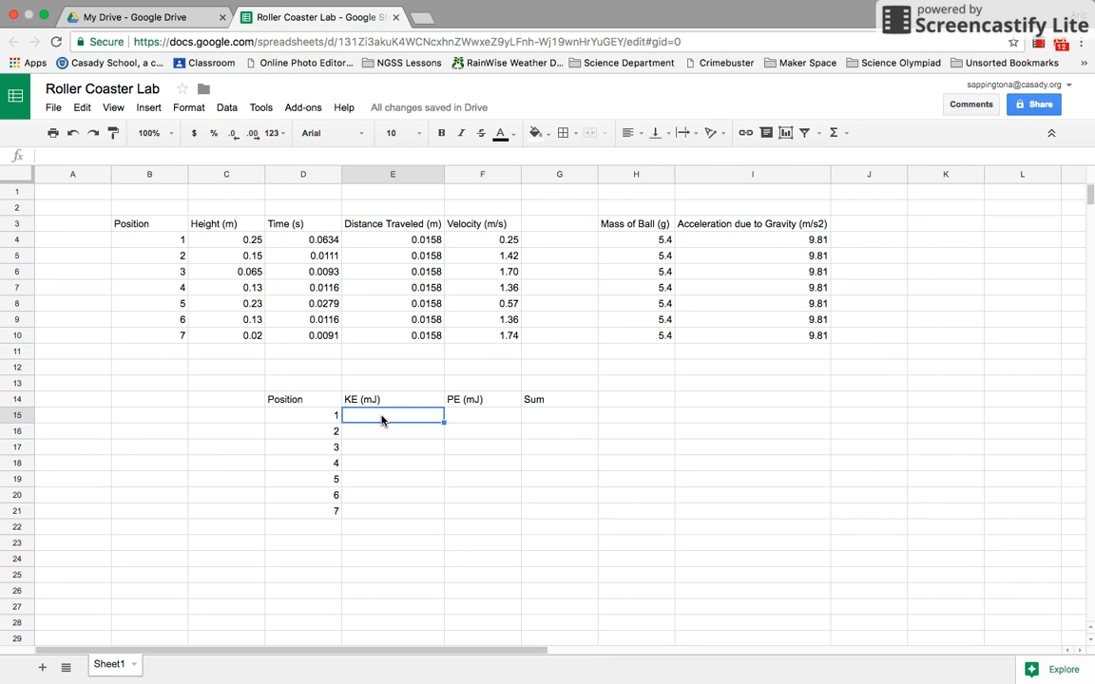
text(=)
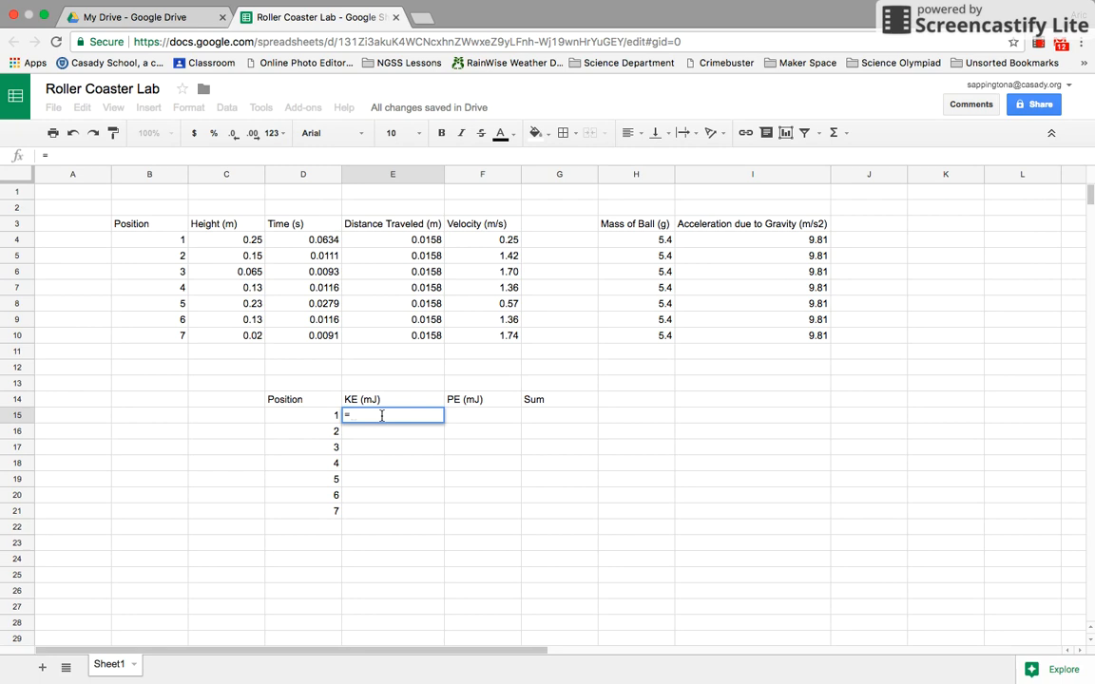
text(0.5)
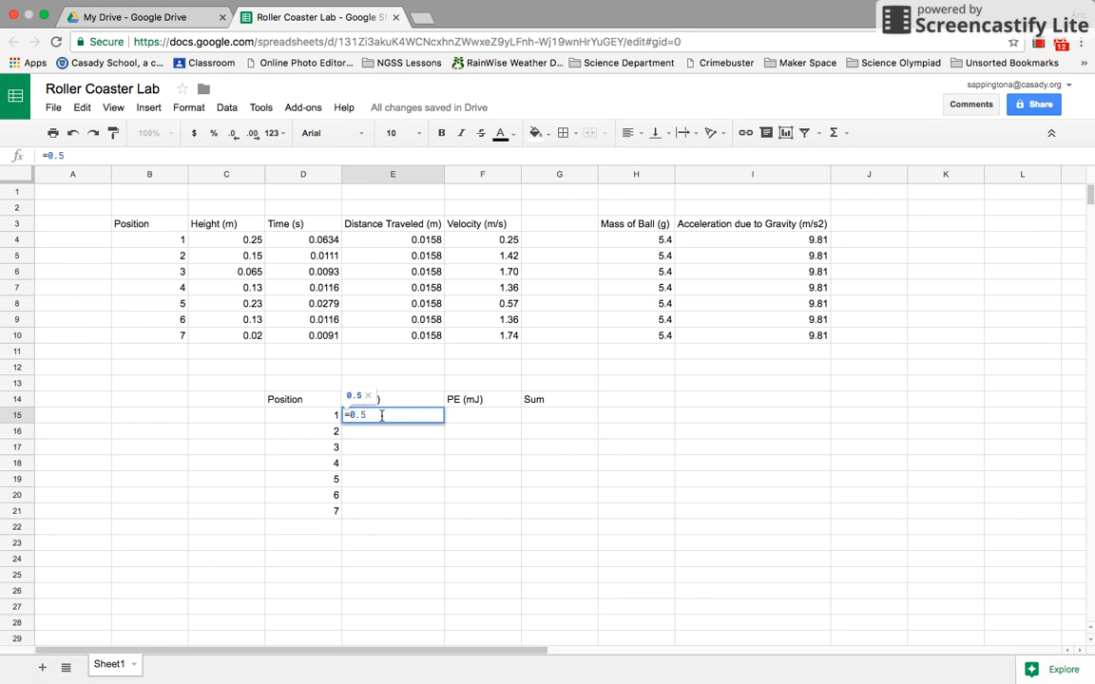
text(*)
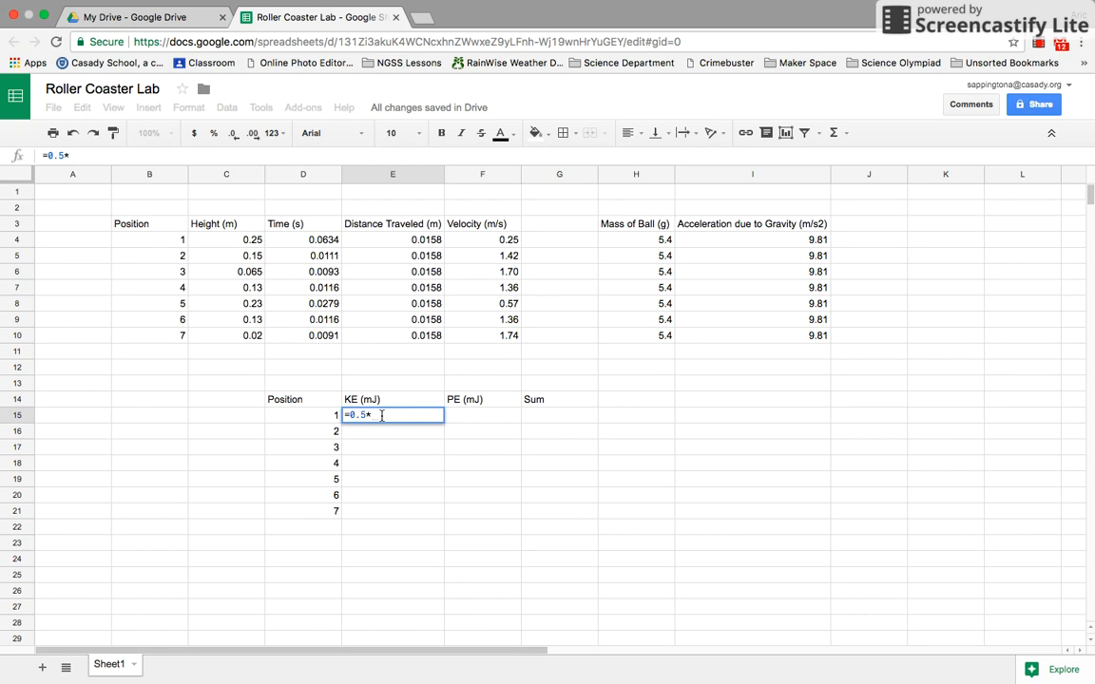
click(649, 245)
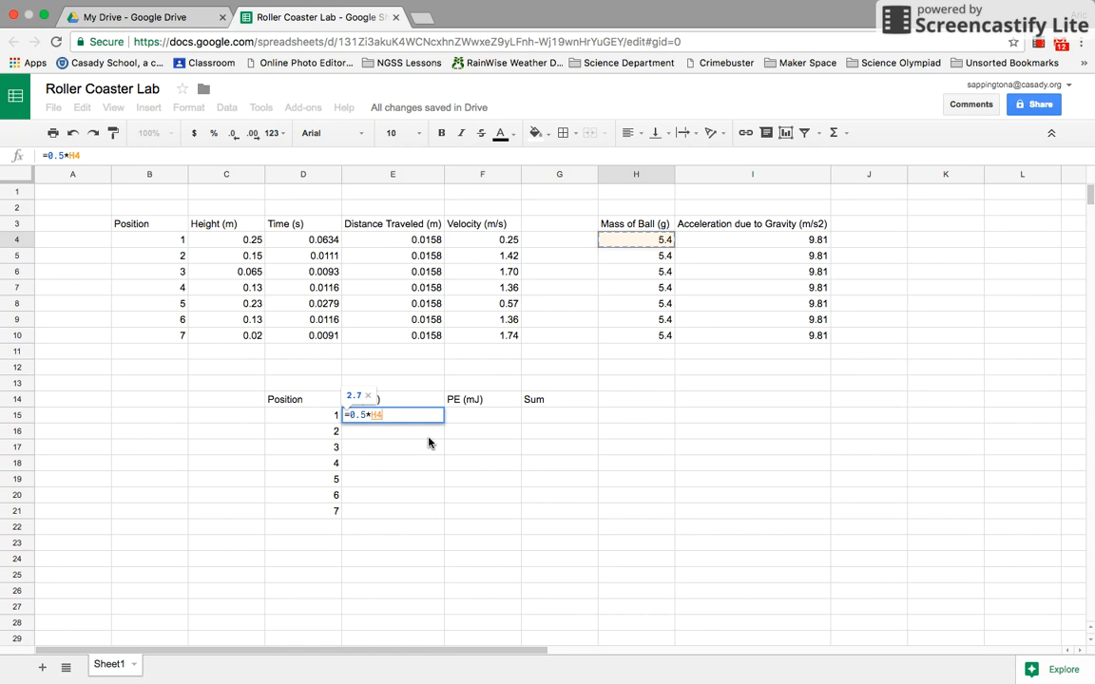
text(*)
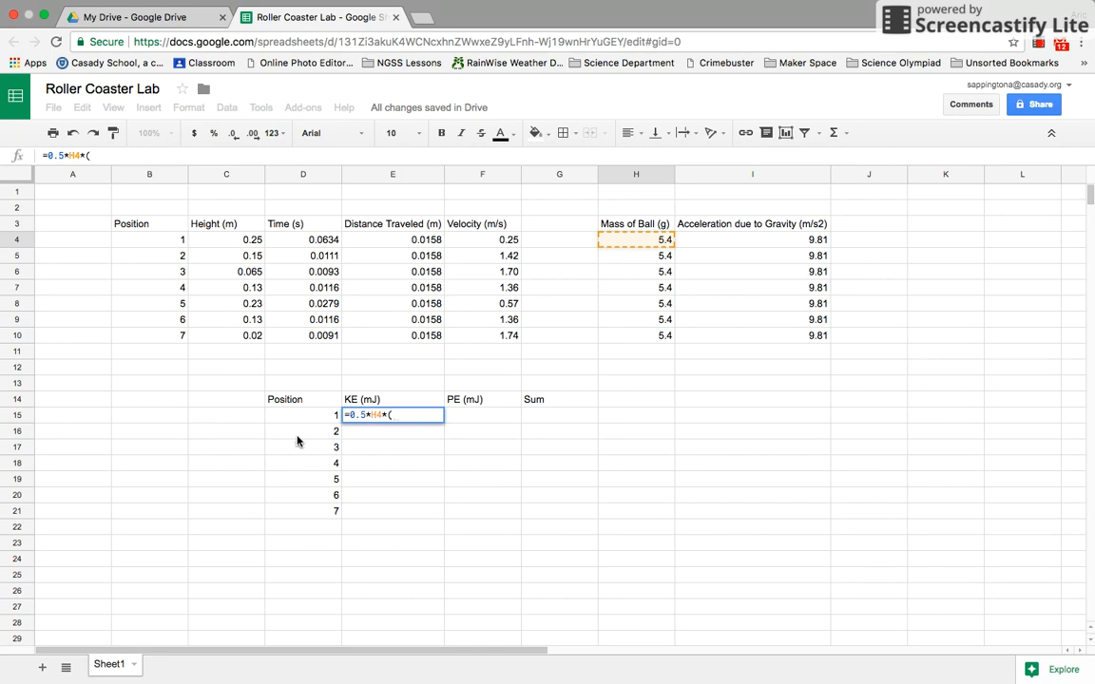
click(504, 243)
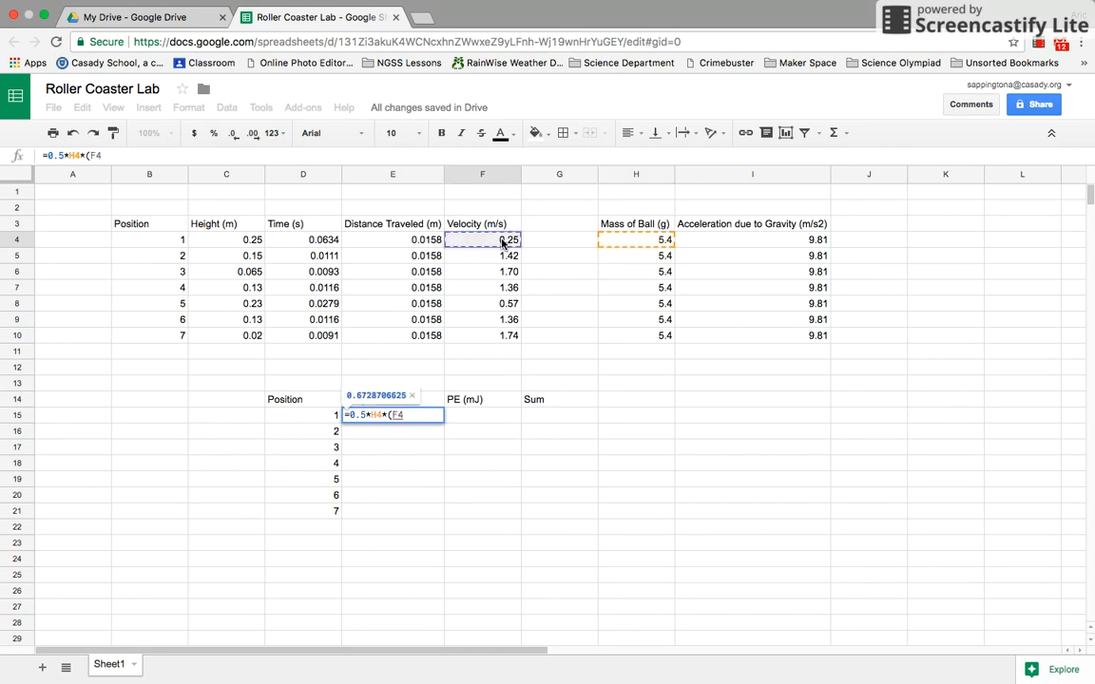
text())
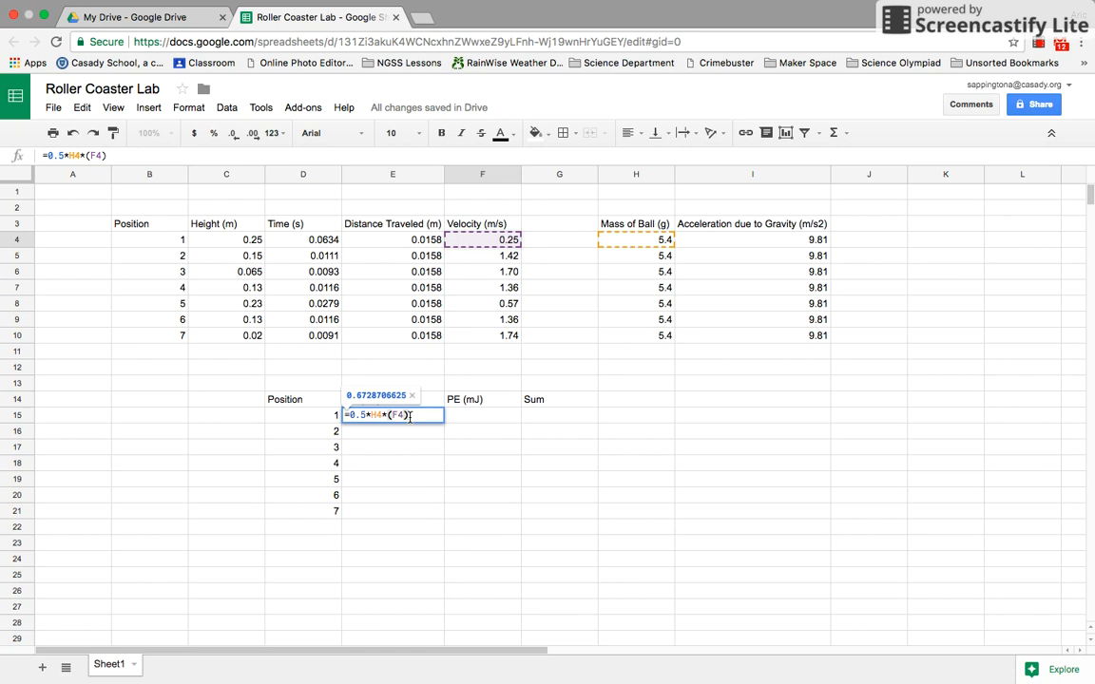
text(^)
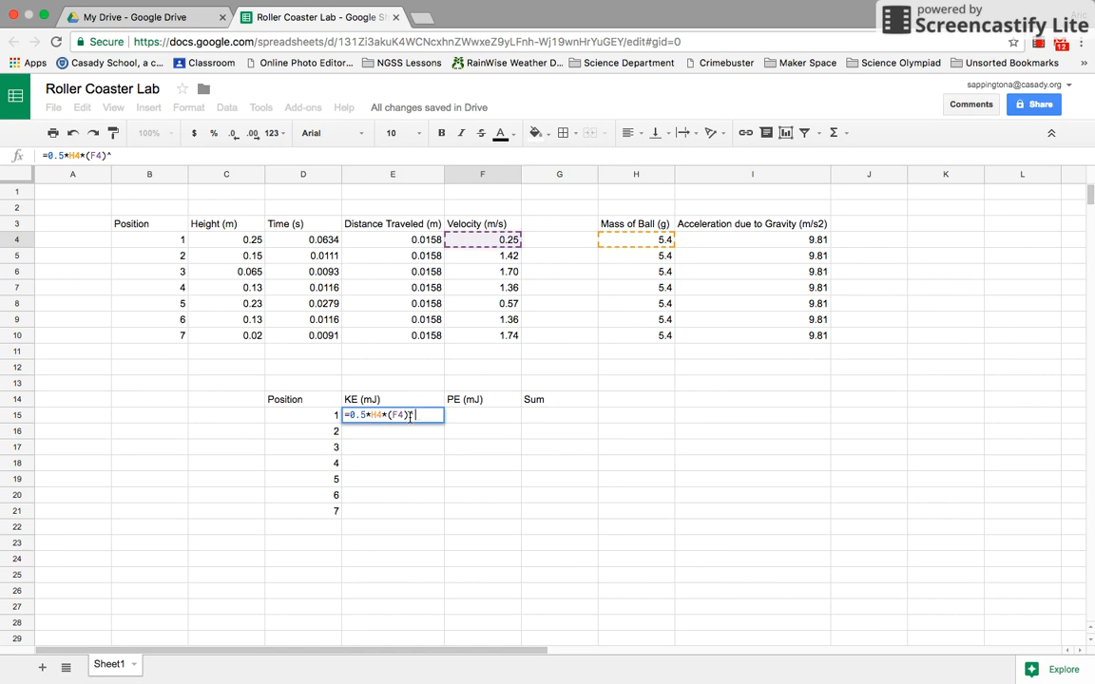
text(2)
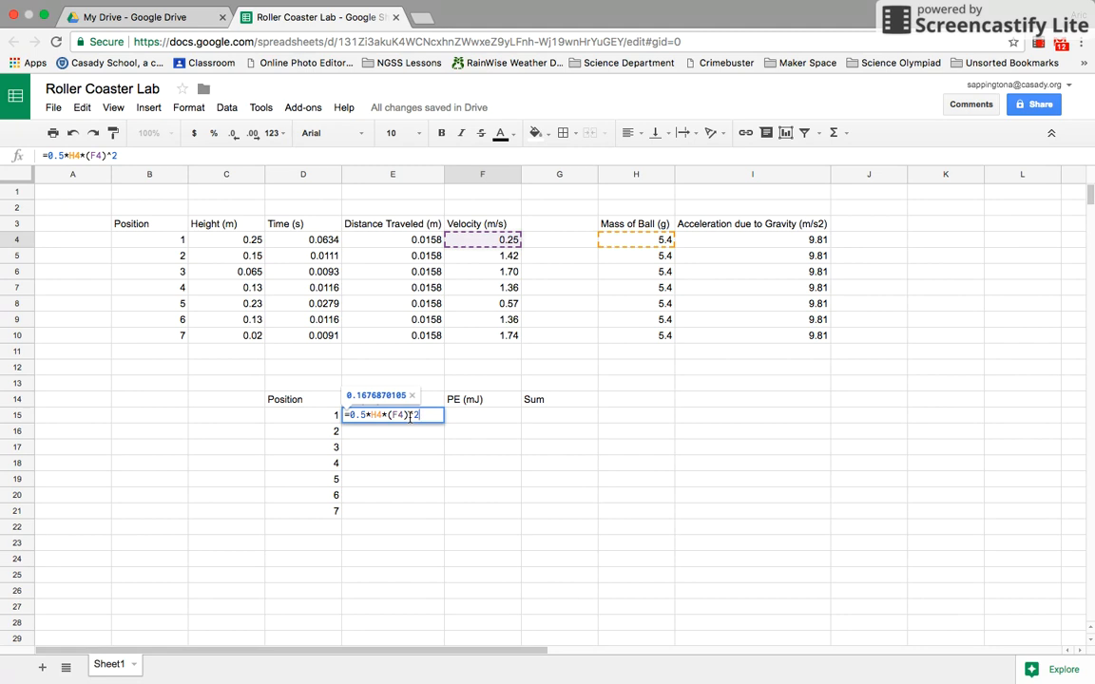
key(Return)
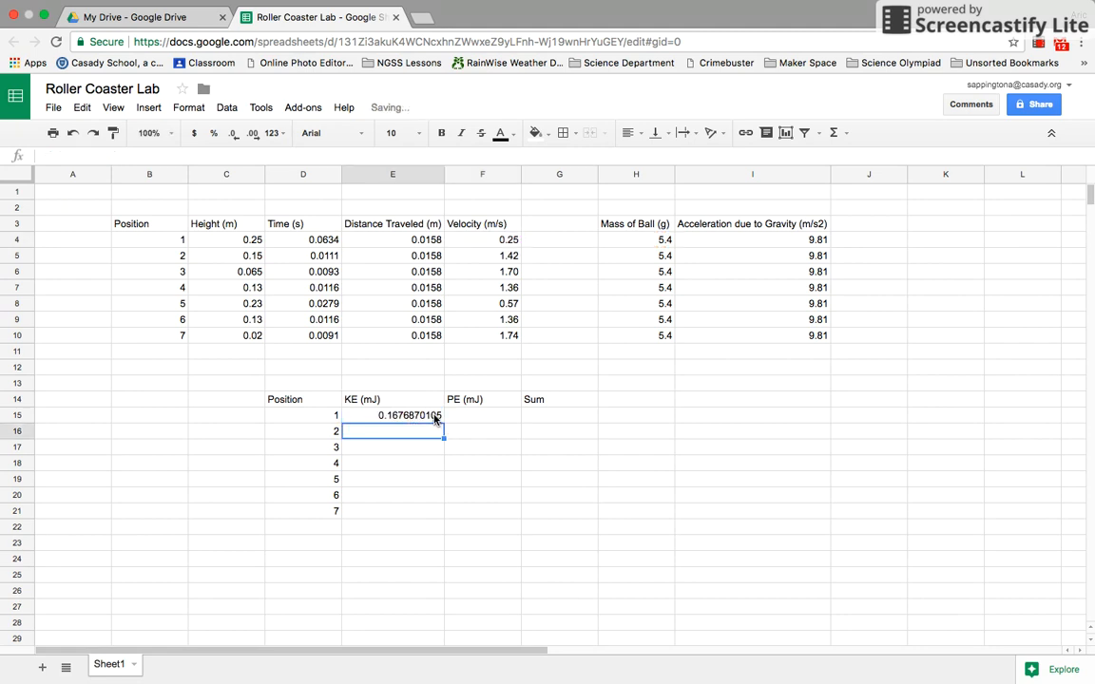
Step: Copy the kinetic energy formula from E15 down through E21 and check the copied formula in E16
click(410, 418)
drag(443, 421, 433, 515)
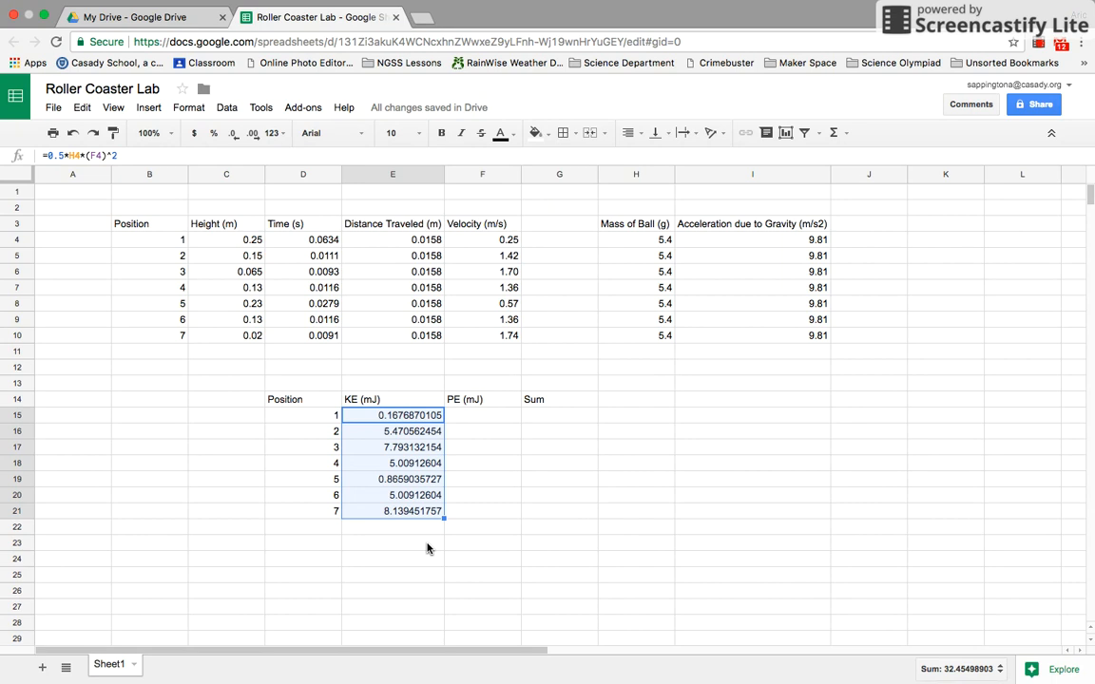
click(429, 433)
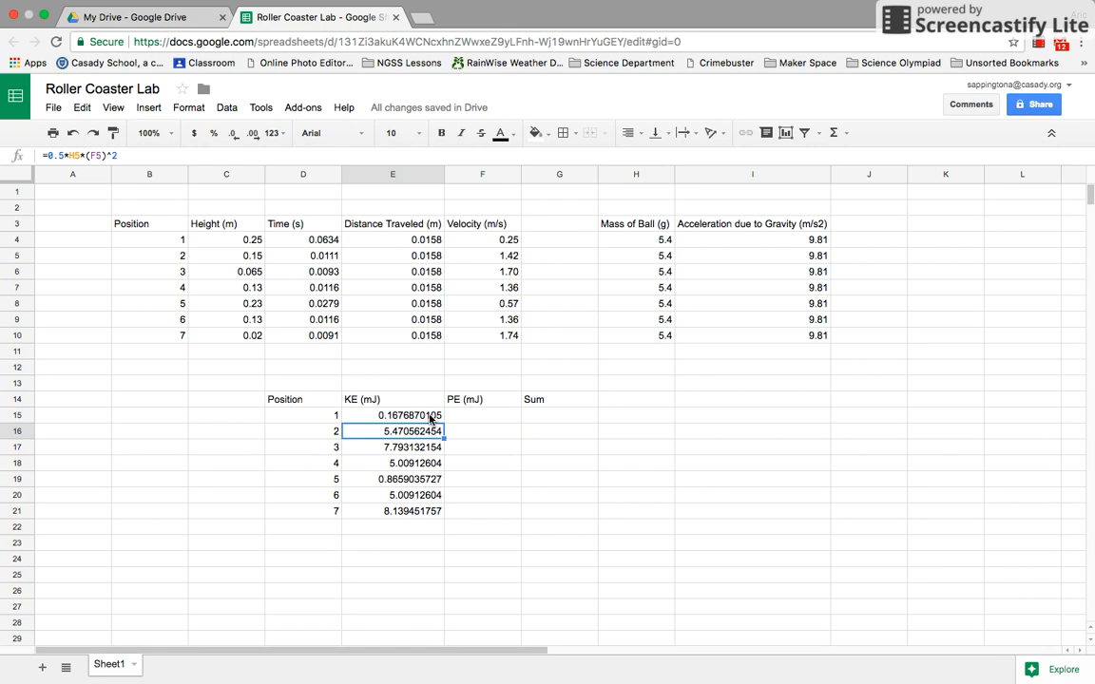
Step: Reduce the kinetic energy values in E15:E21 to two decimal places
click(429, 418)
drag(429, 418, 429, 520)
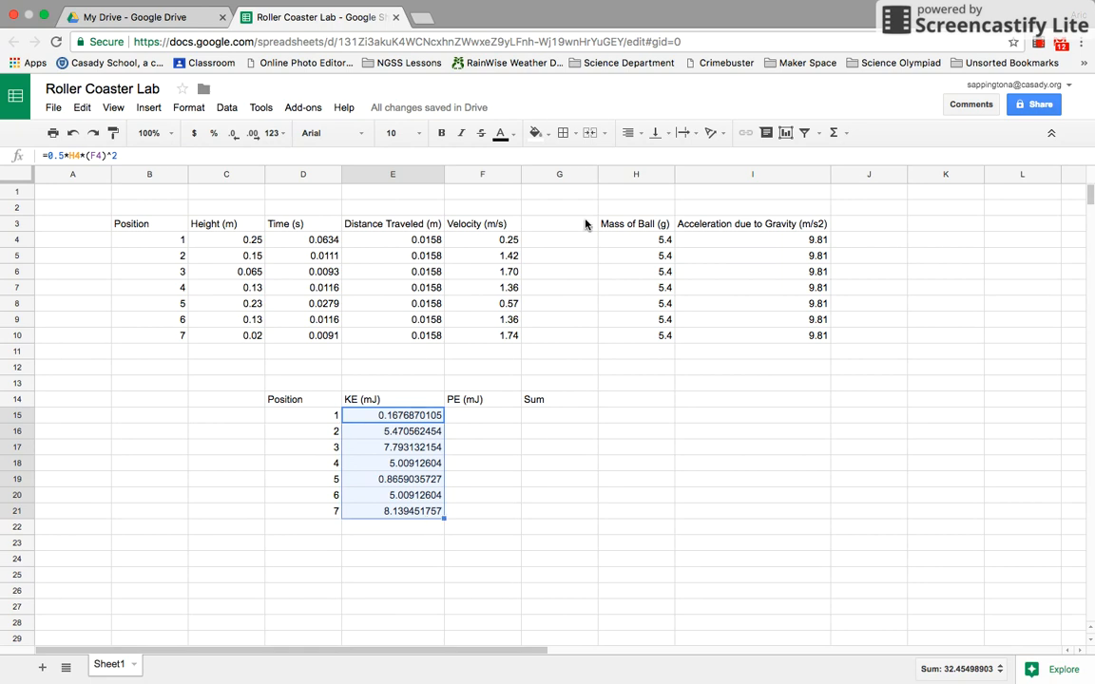
click(233, 135)
click(234, 136)
click(234, 136)
click(234, 136)
click(234, 136)
click(235, 136)
click(235, 136)
click(235, 136)
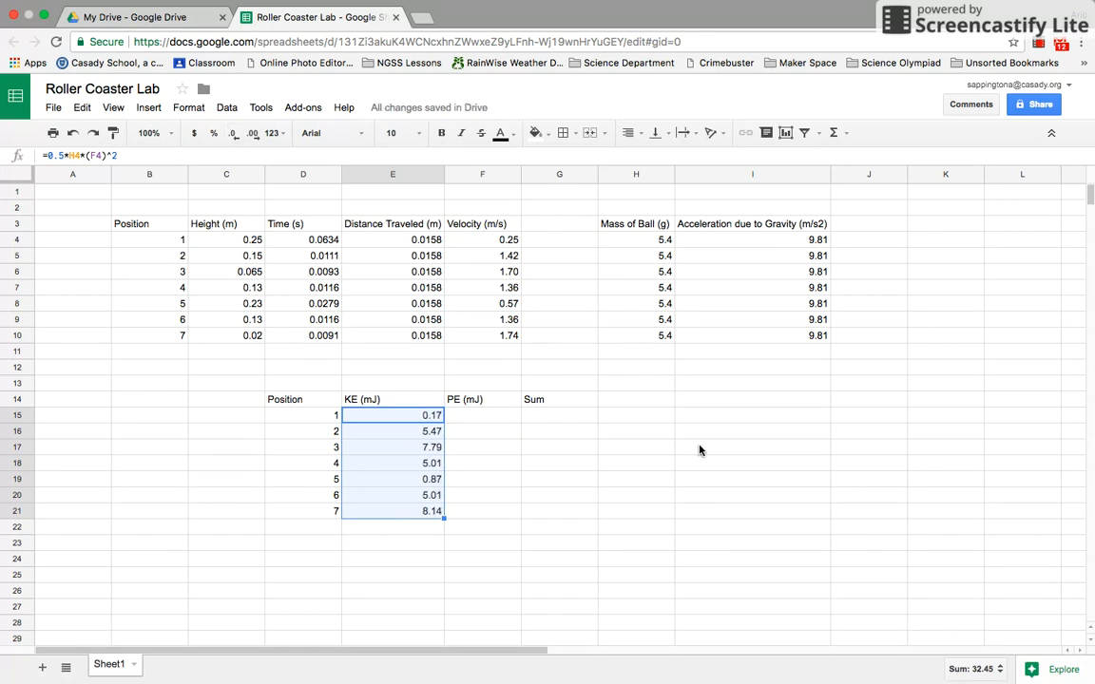
Step: Enter the potential energy formula =H4*I4*C4 in F15, multiplying mass, gravity and height for position 1
click(499, 420)
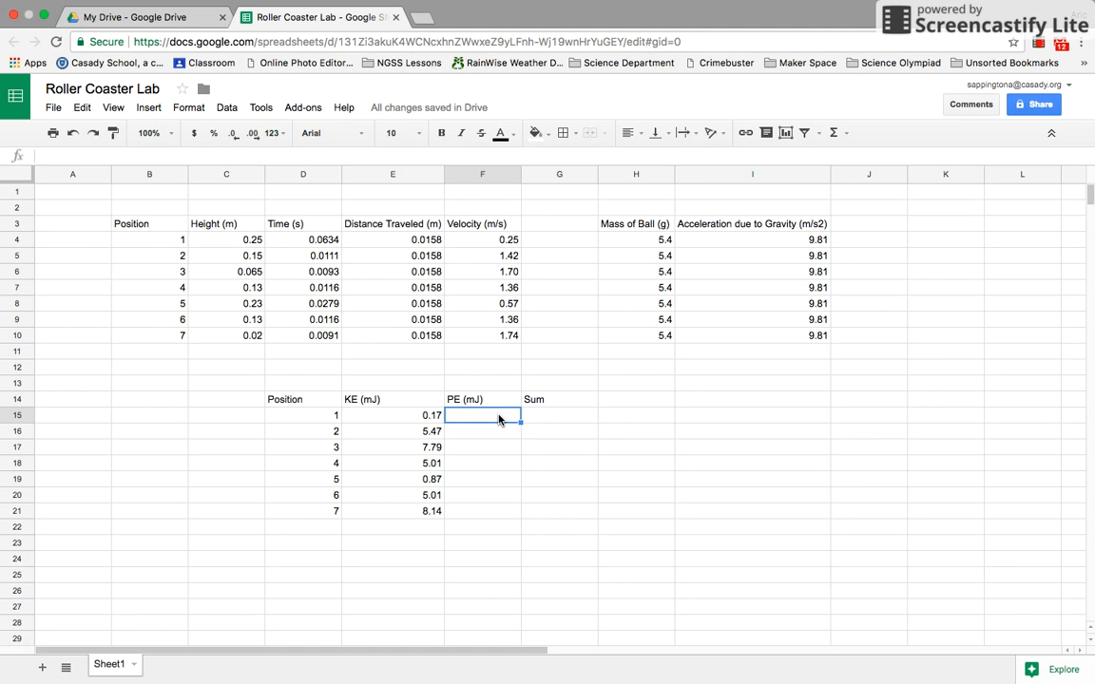
text(=)
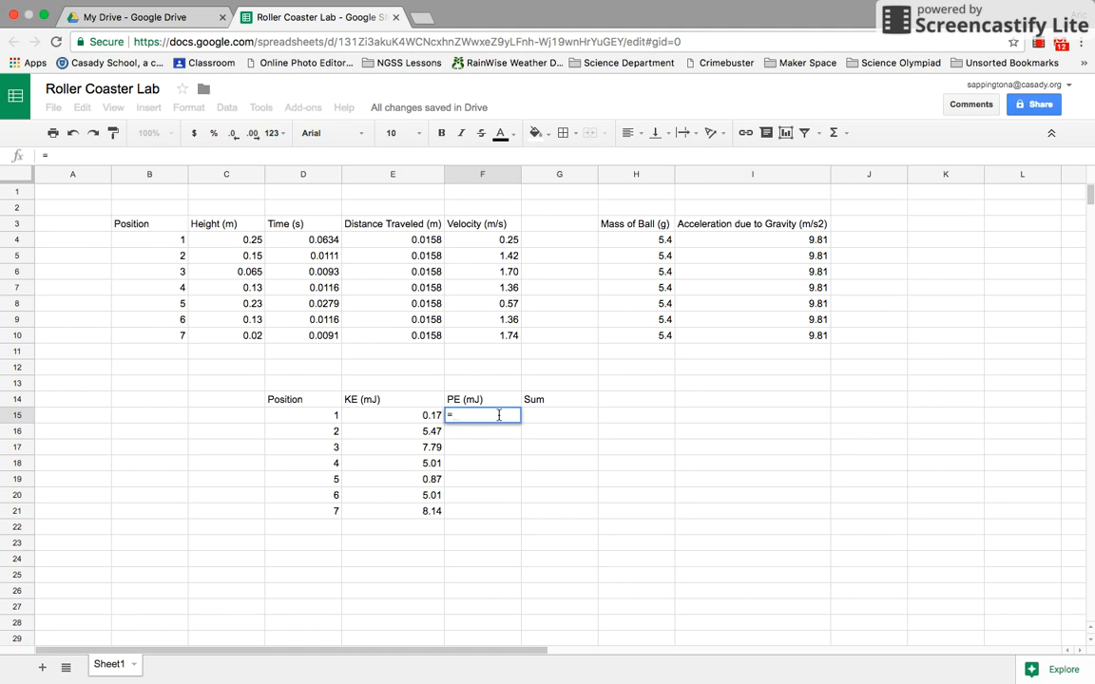
click(647, 246)
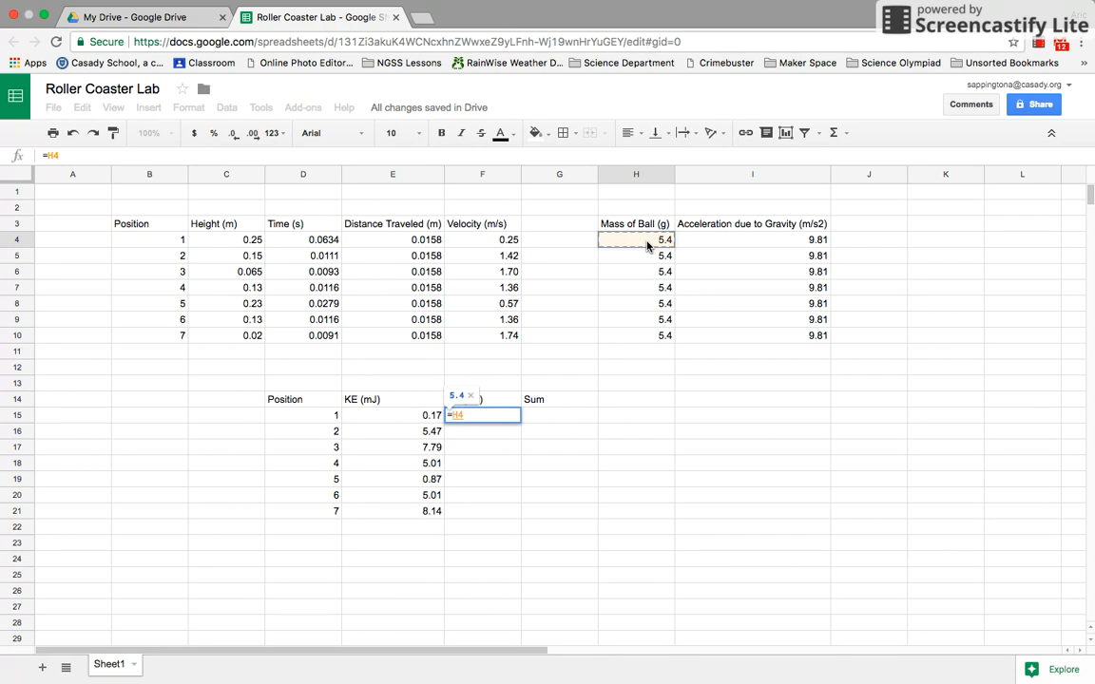
text(*)
click(782, 245)
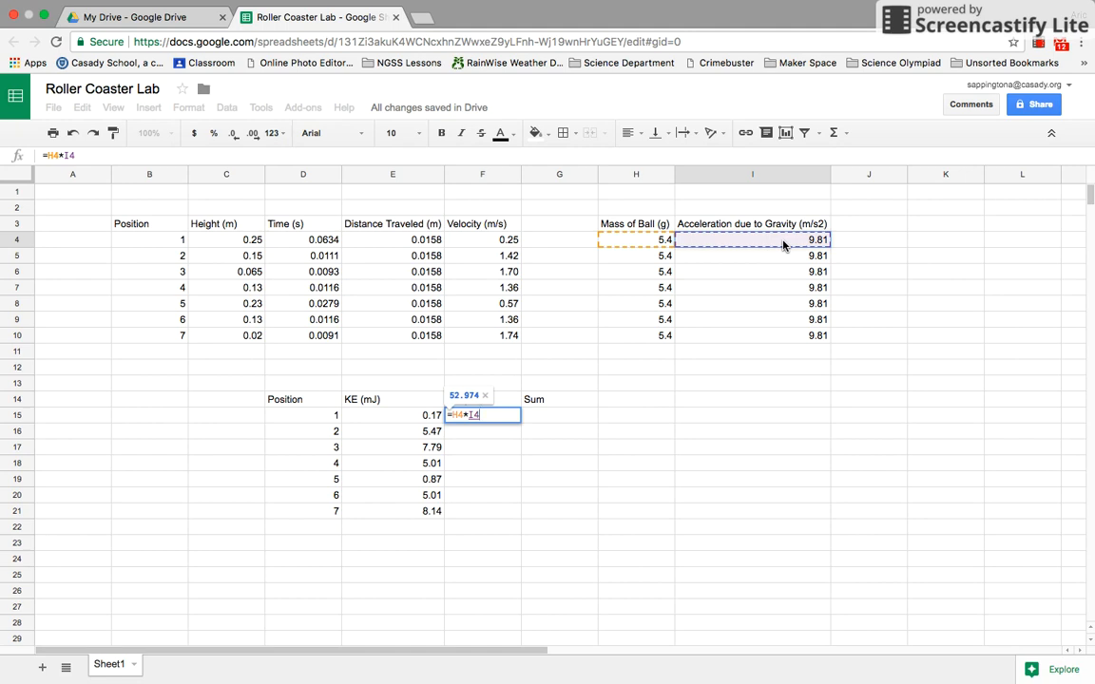
text(*)
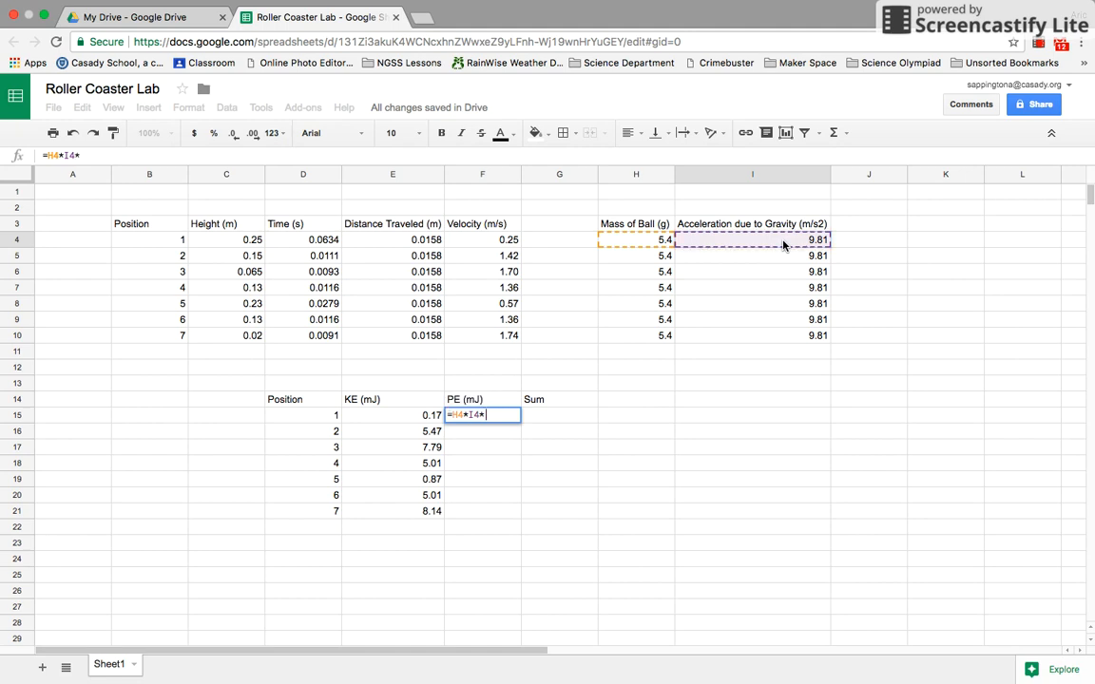
click(254, 246)
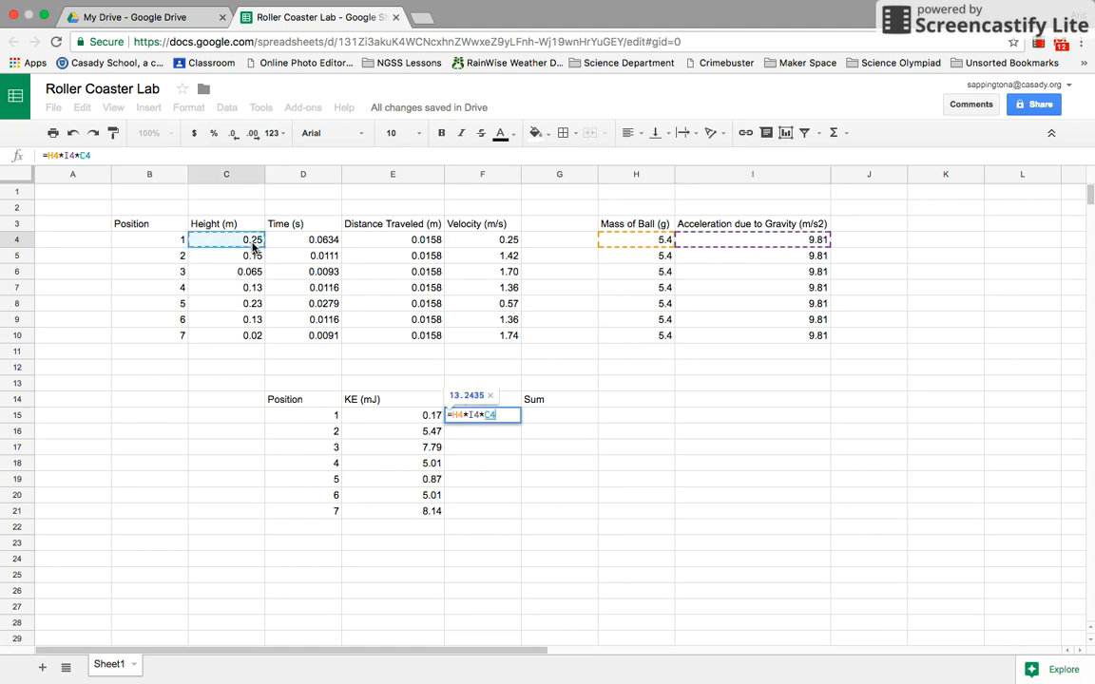
key(Return)
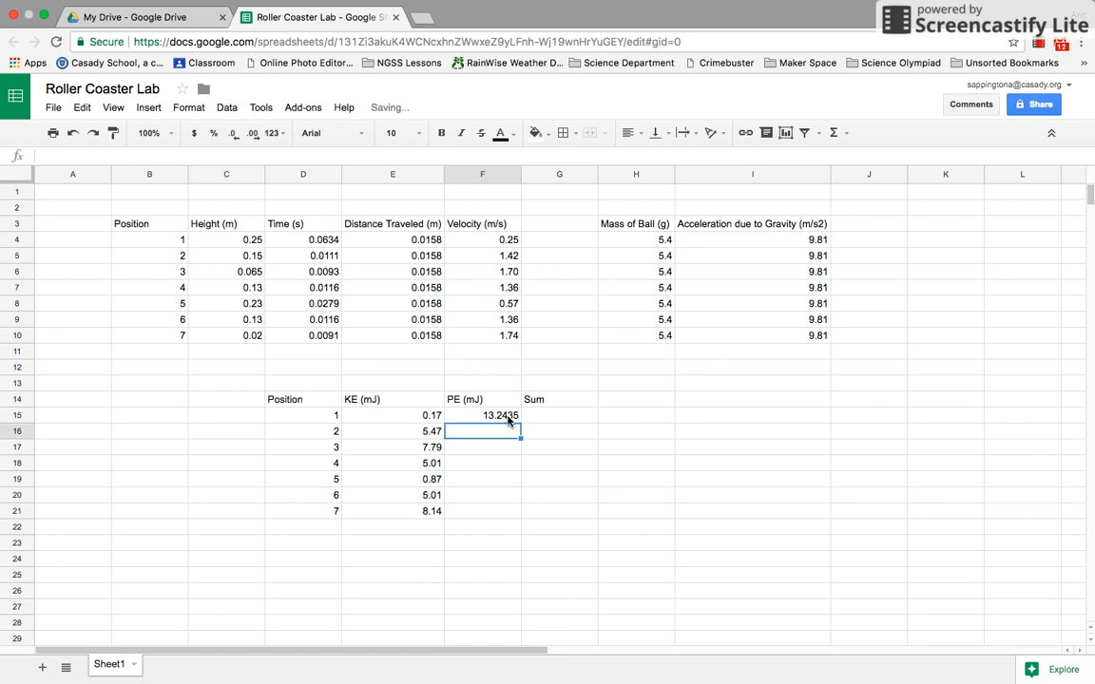
Step: Copy the potential energy formula from F15 down through F21 and reduce the values to two decimal places
click(509, 420)
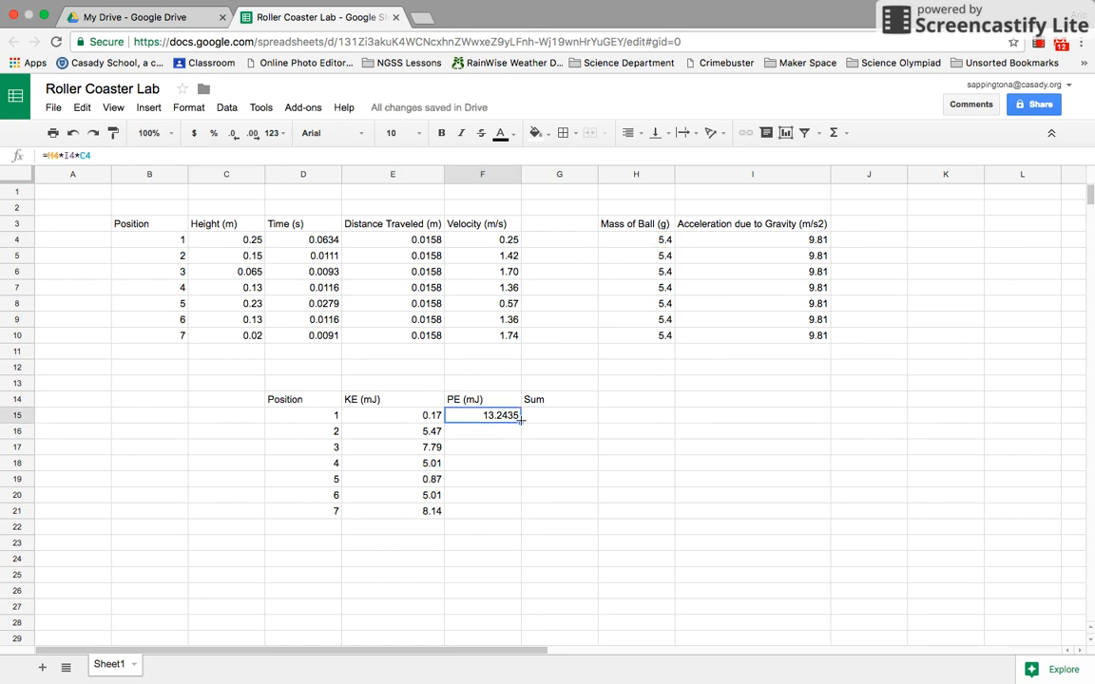
drag(521, 419, 518, 516)
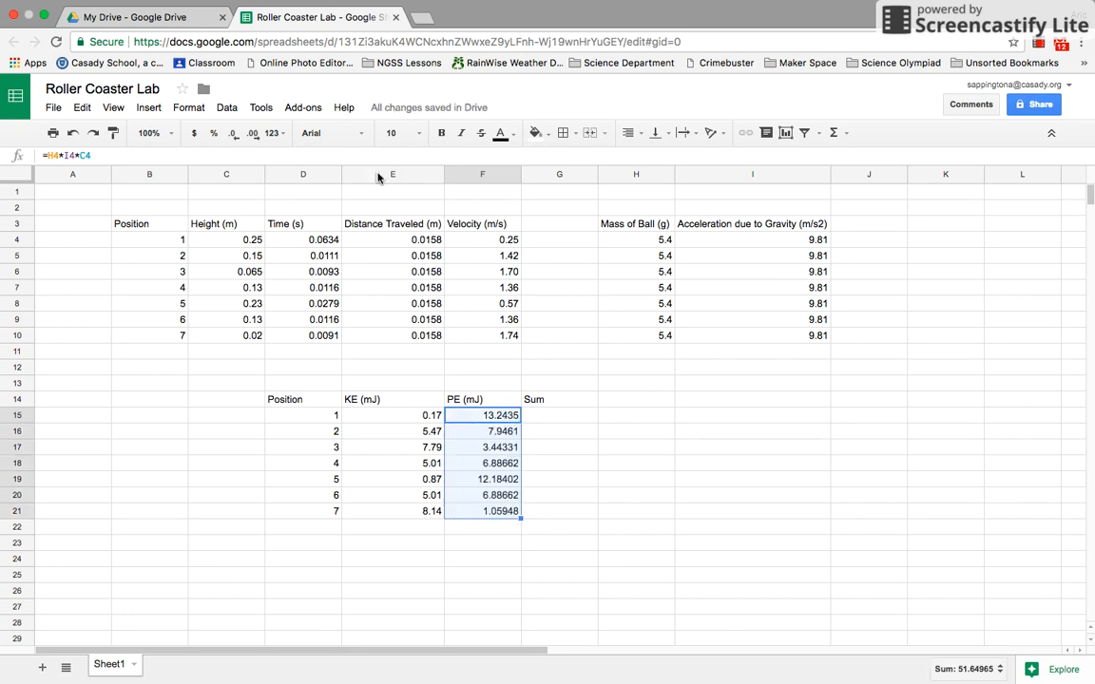
click(232, 134)
click(231, 134)
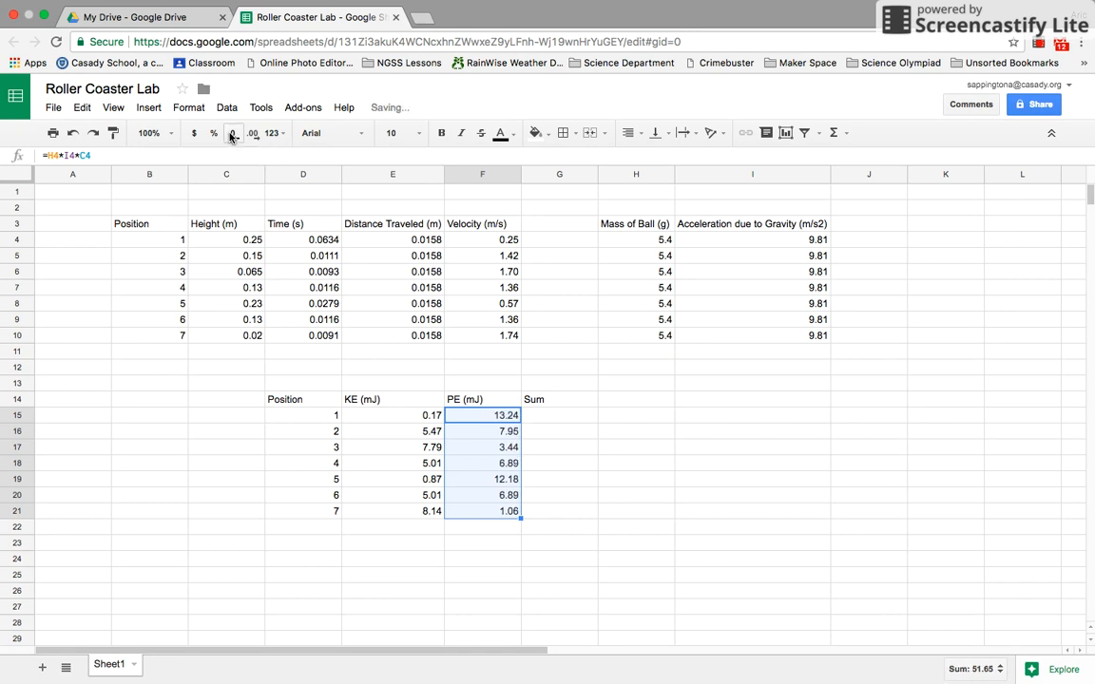
click(679, 434)
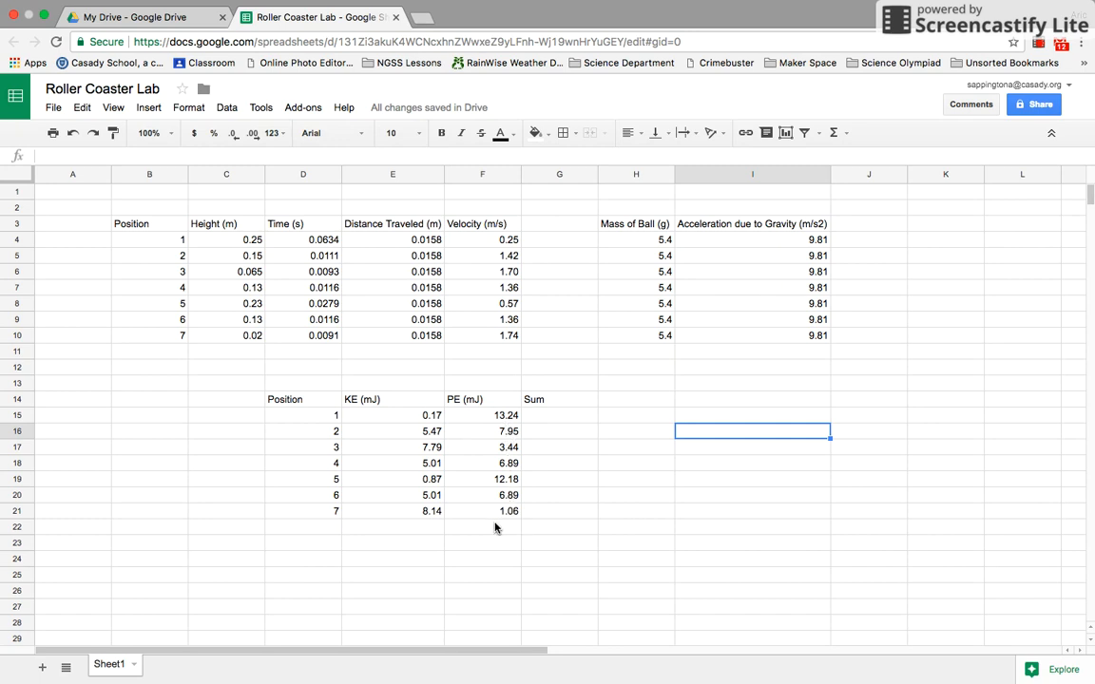
Step: Enter =SUM(E15:F15) in G15 to add the kinetic and potential energy for position 1
click(563, 419)
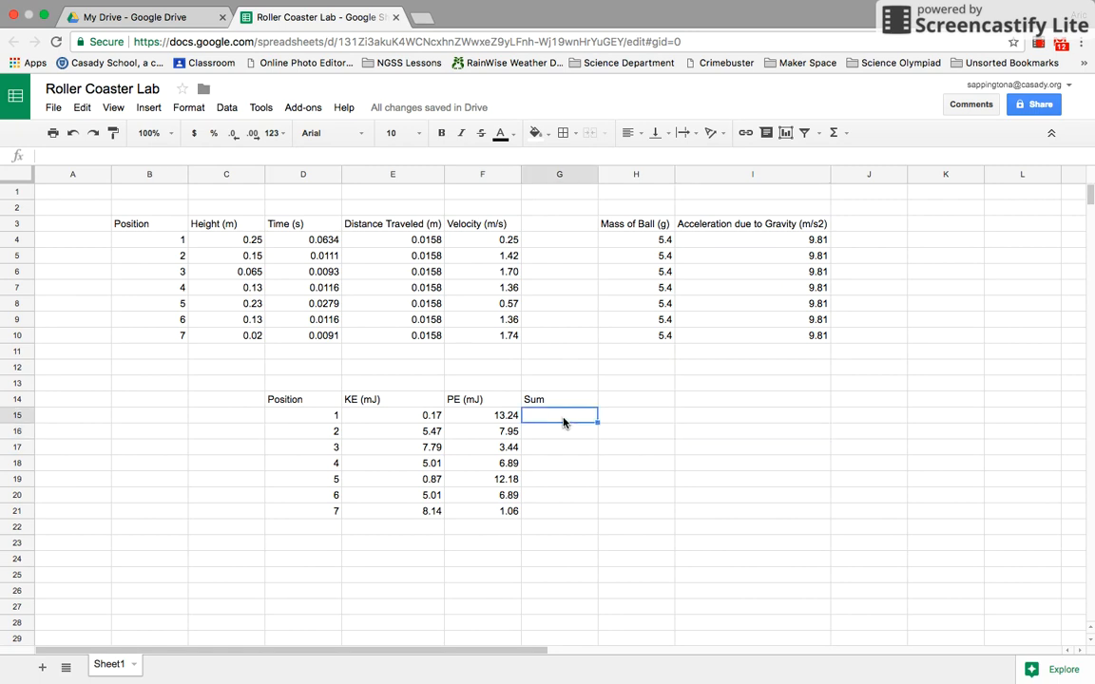
click(834, 137)
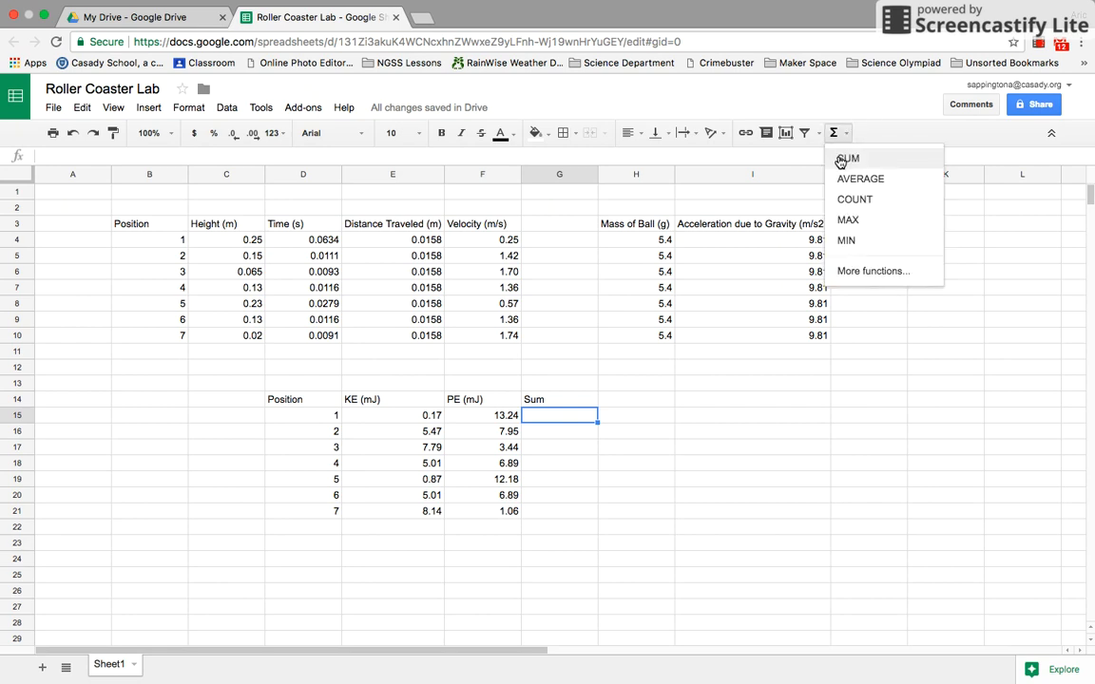
click(842, 158)
drag(429, 418, 484, 419)
key(Return)
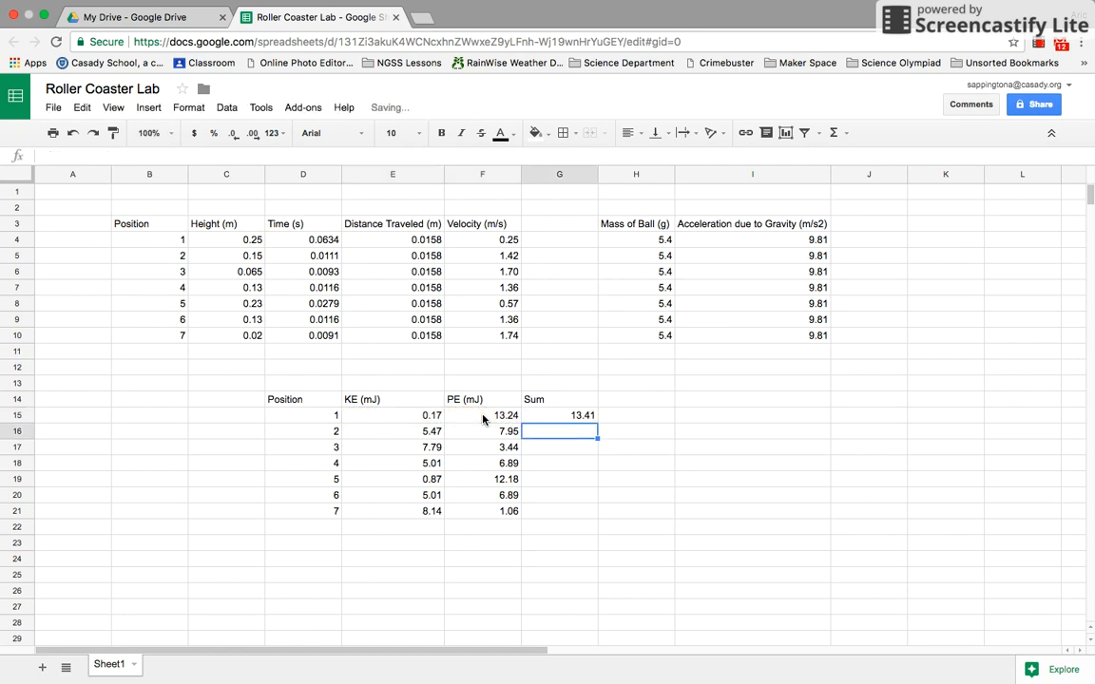
Step: Copy the sum formula from G15 down through G21 for the remaining positions
click(570, 418)
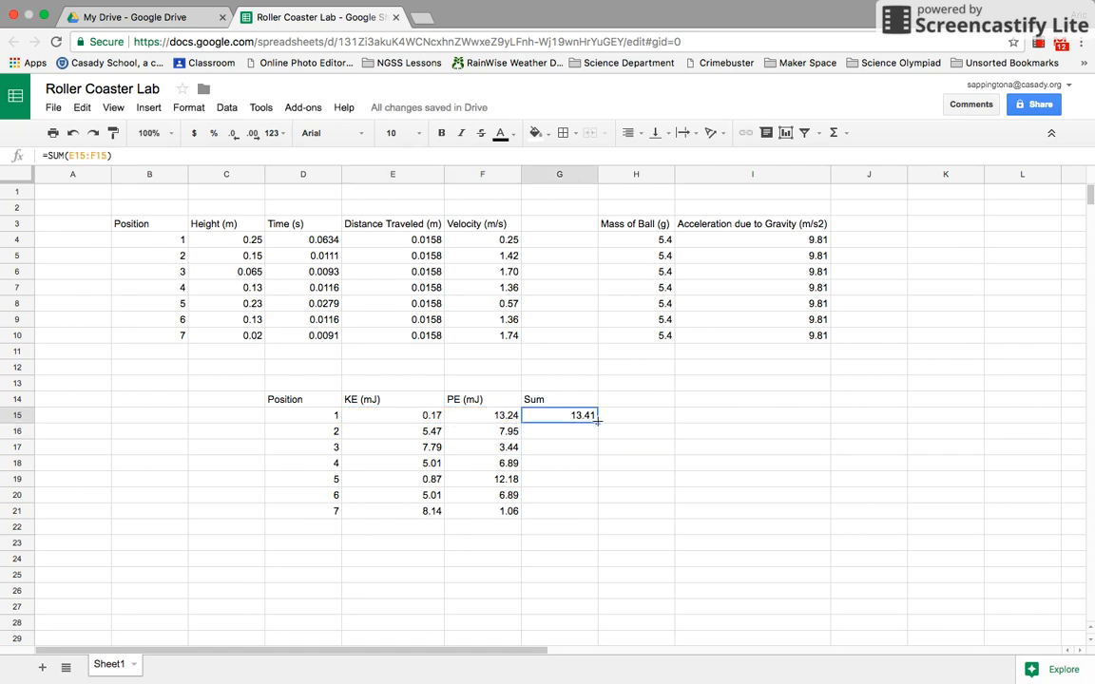
drag(593, 424, 597, 513)
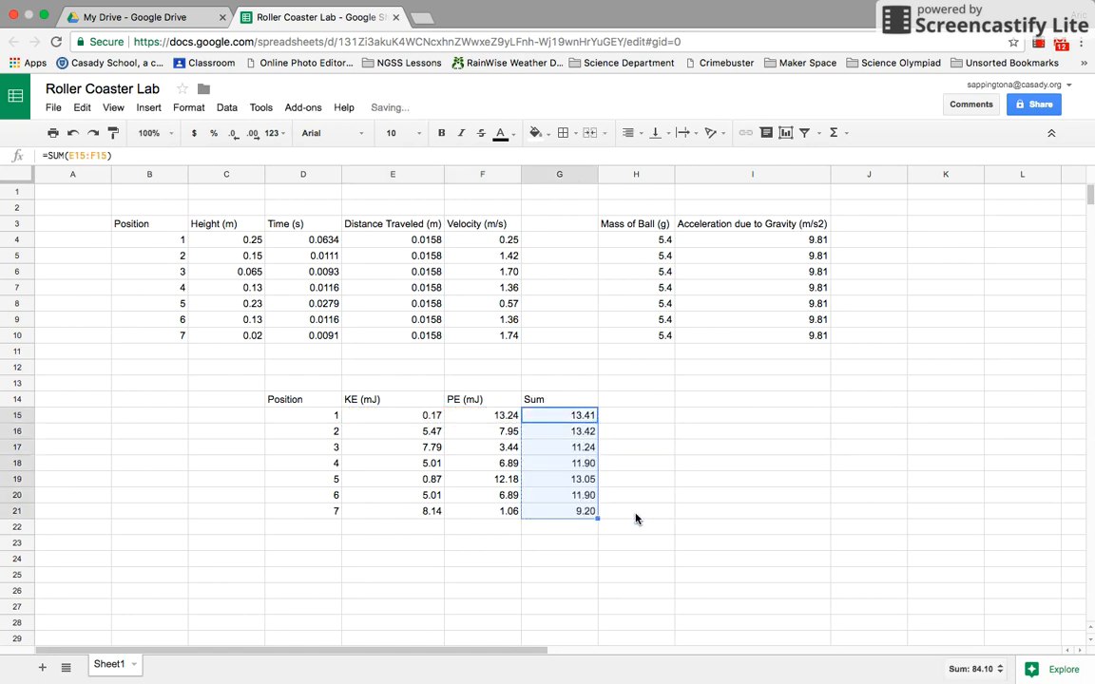
click(639, 515)
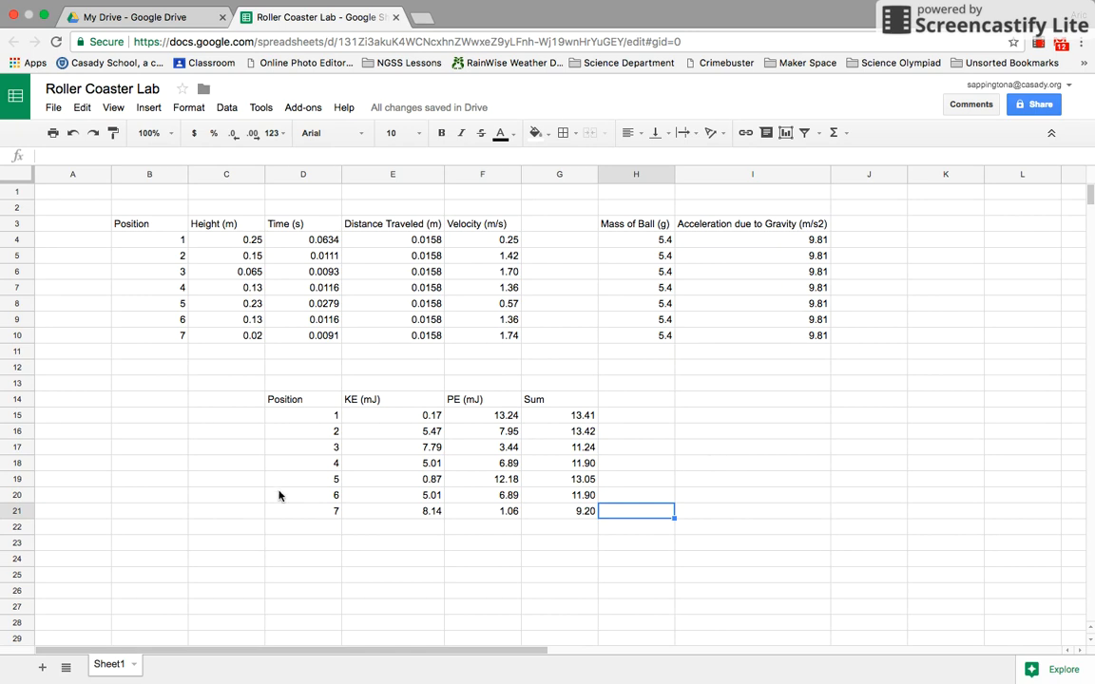
Step: Insert a chart of the position, KE and PE data in D14:F21 and set its type to Smooth line chart
drag(295, 400, 503, 511)
click(233, 418)
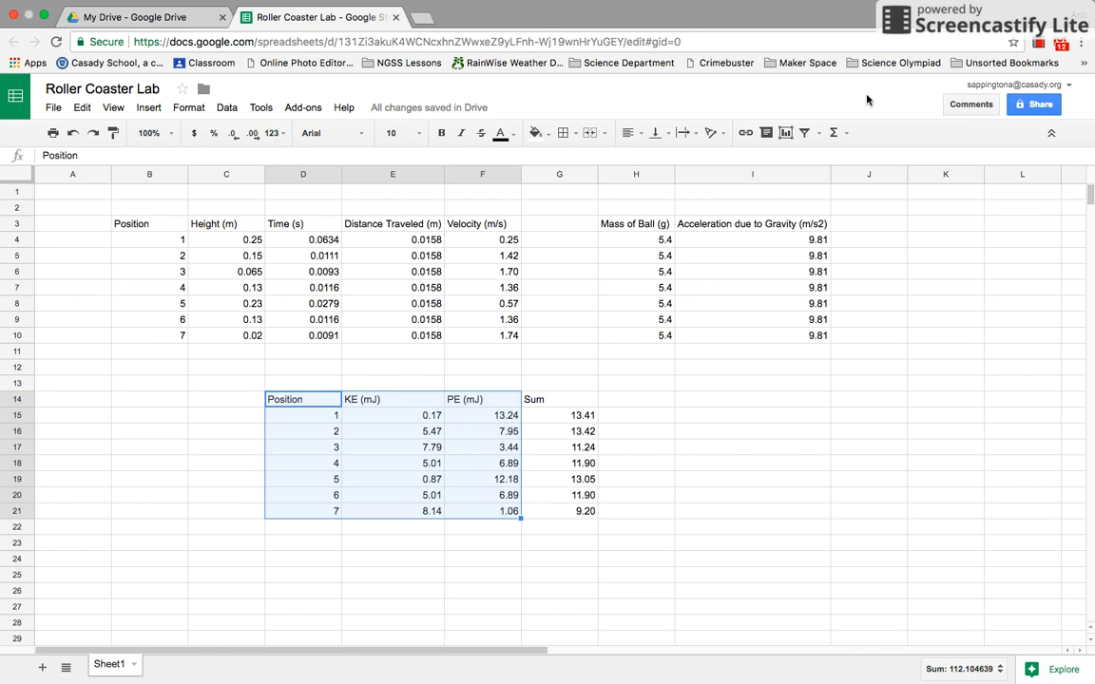
click(788, 136)
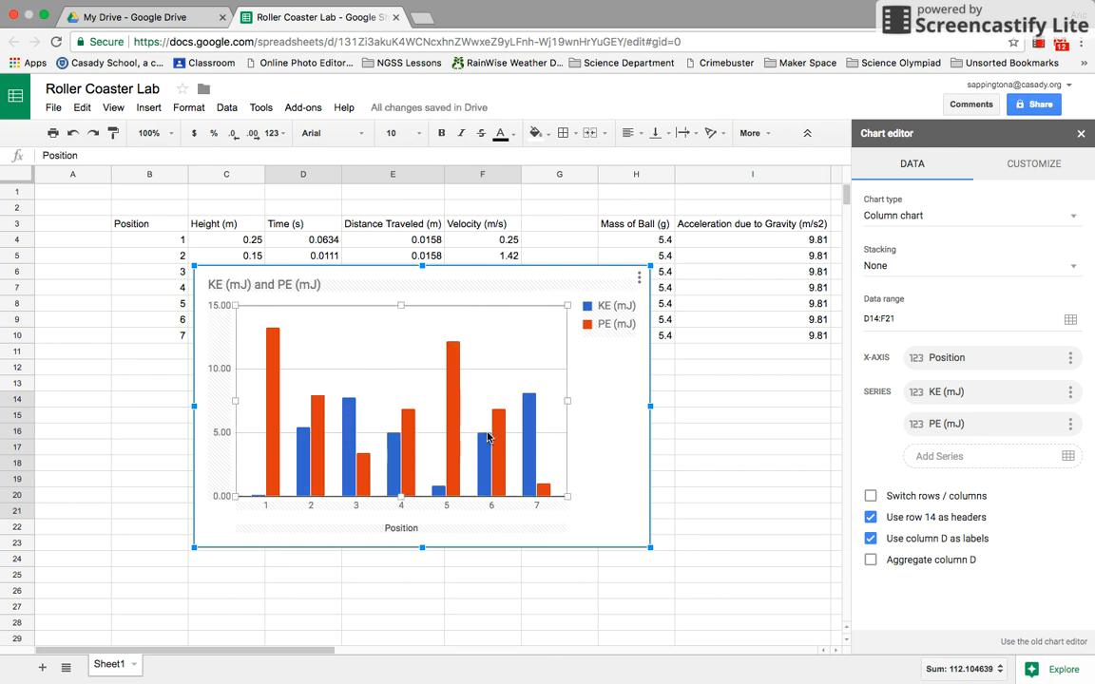
mouse_move(532, 453)
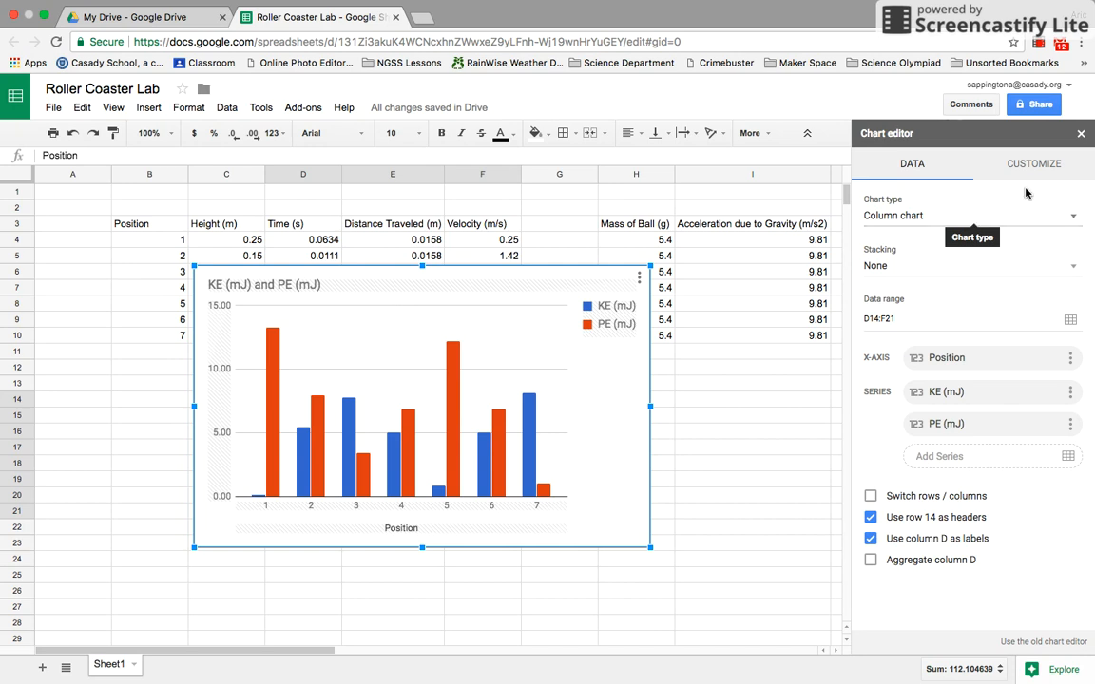
click(1069, 217)
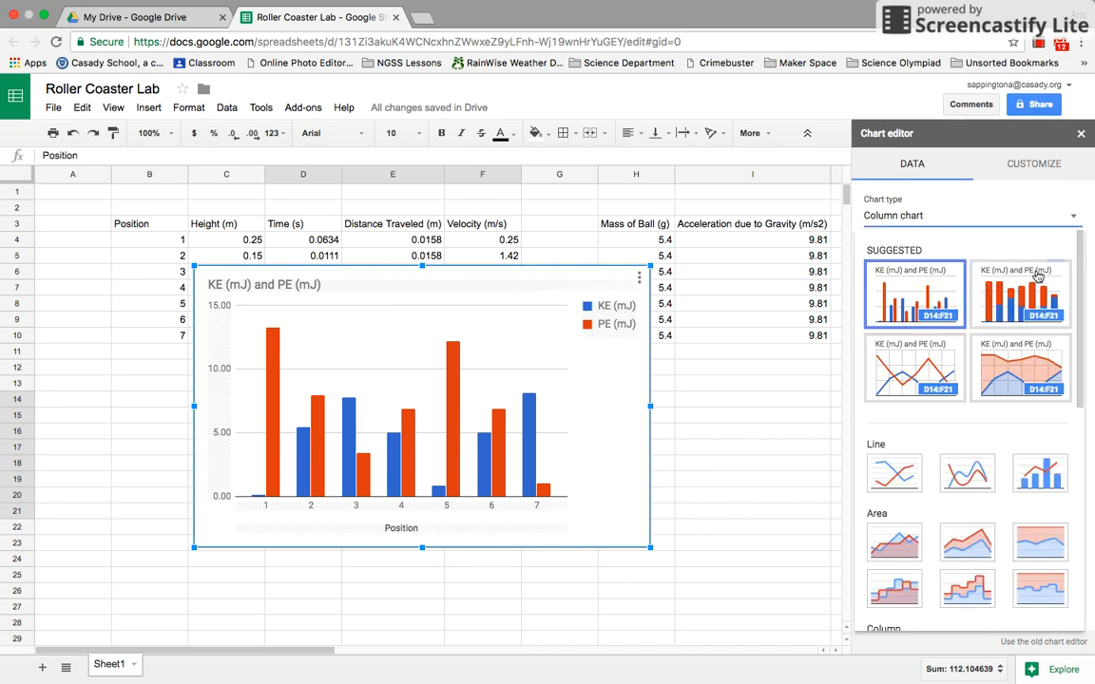
click(970, 477)
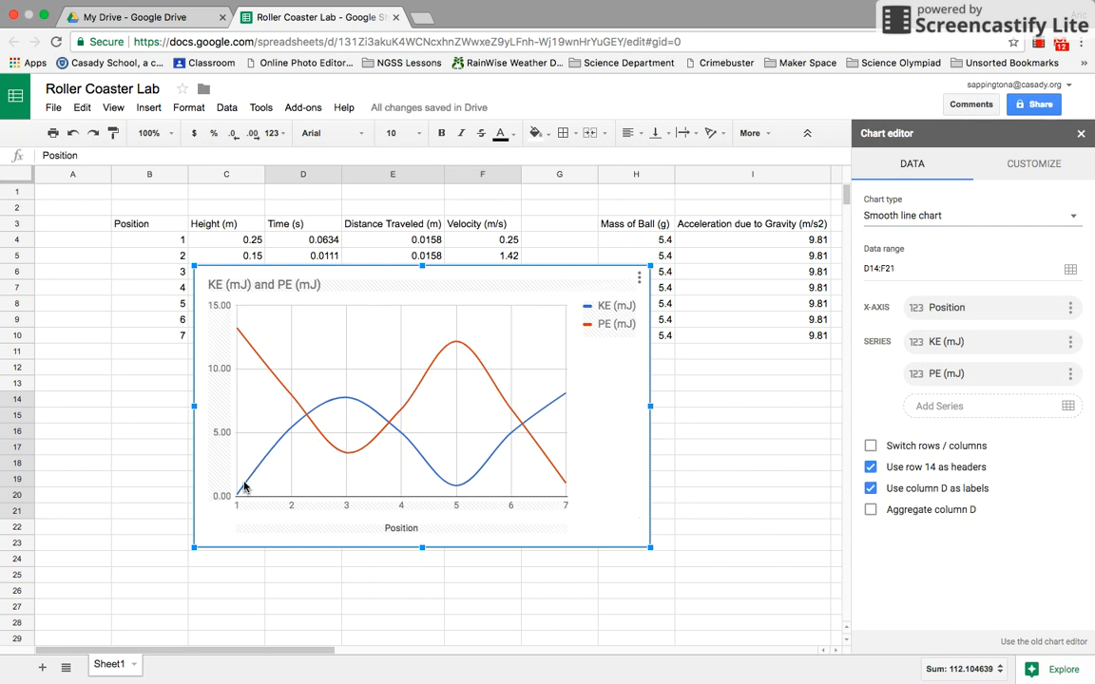
Step: Move the KE and PE chart to its own sheet
mouse_move(238, 498)
mouse_move(350, 403)
click(638, 278)
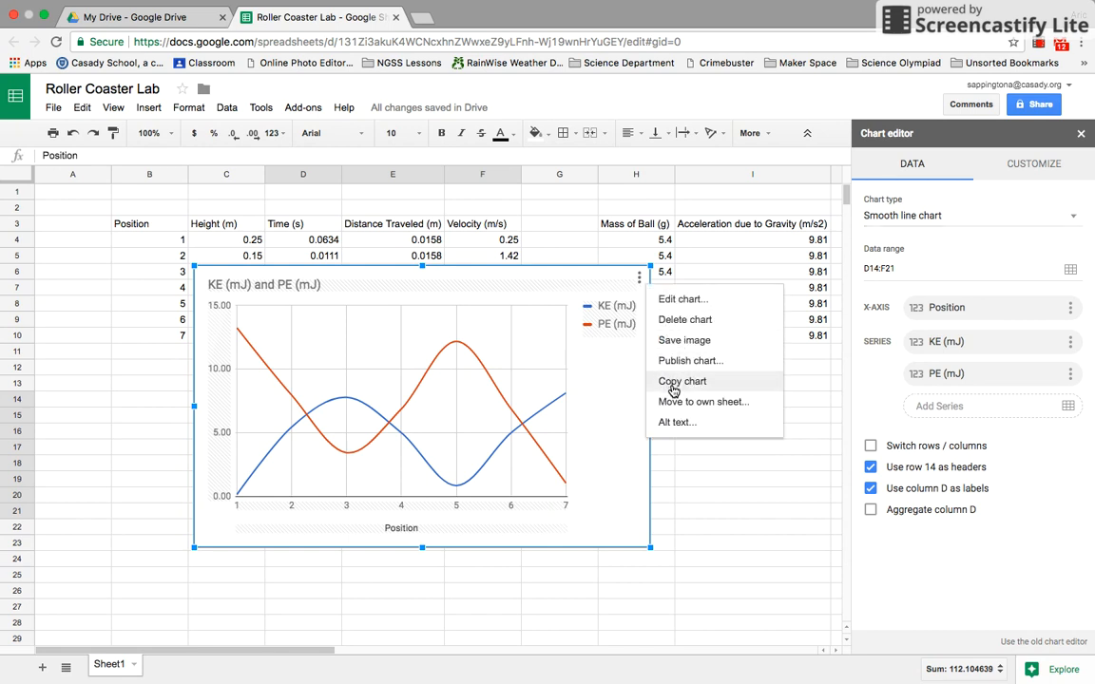
click(673, 403)
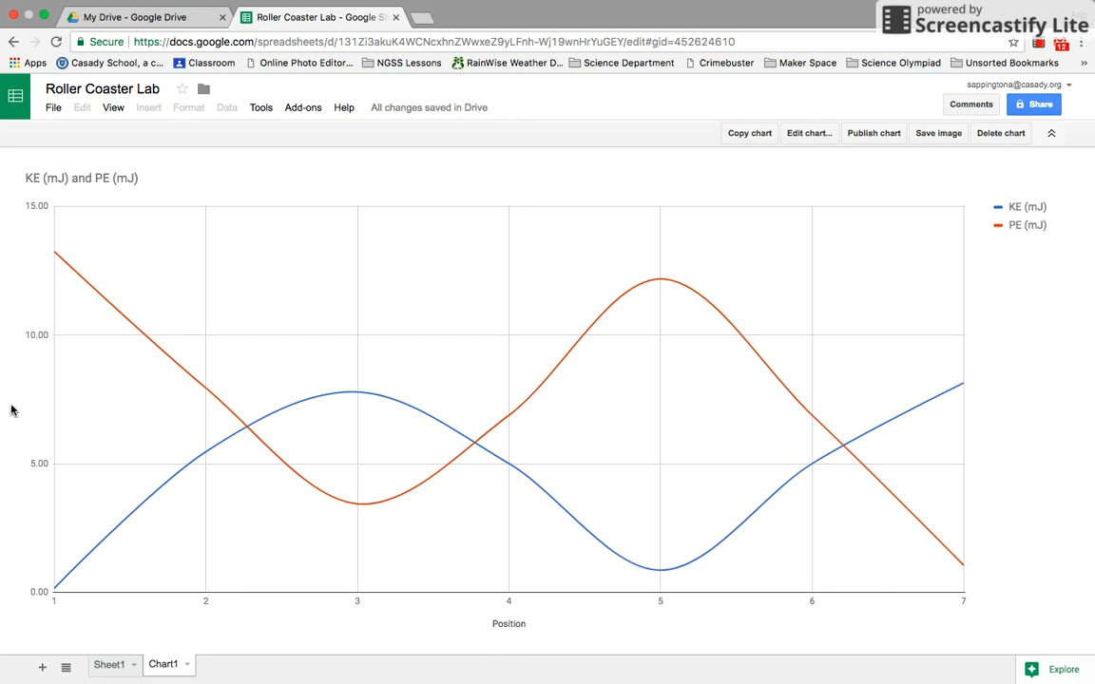
click(1038, 44)
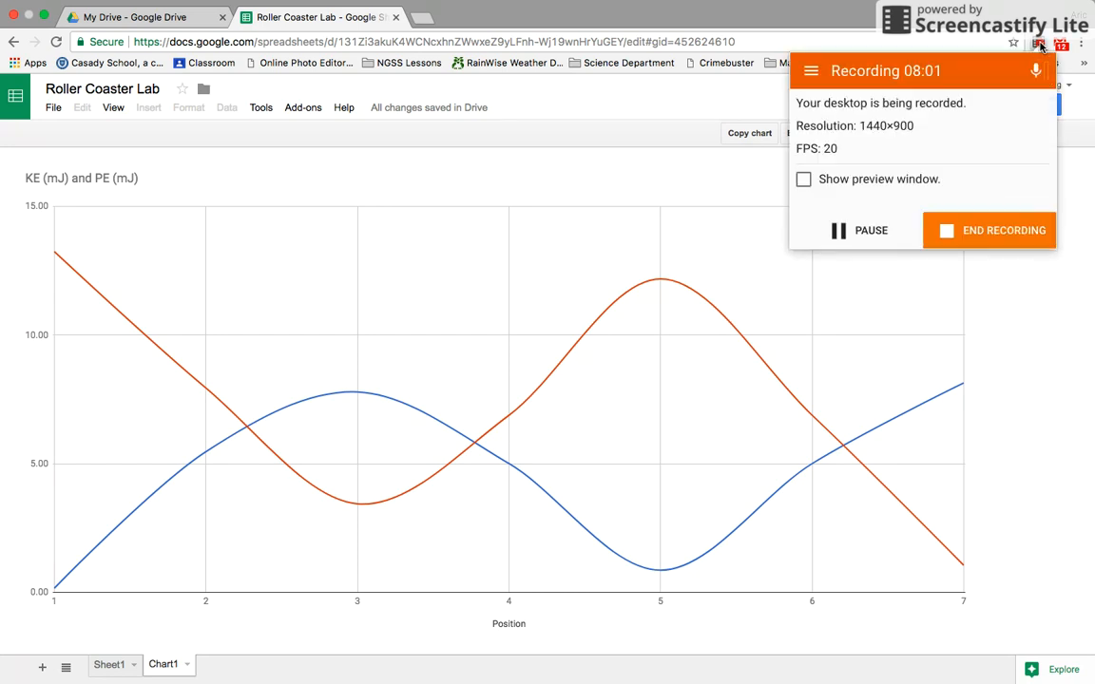